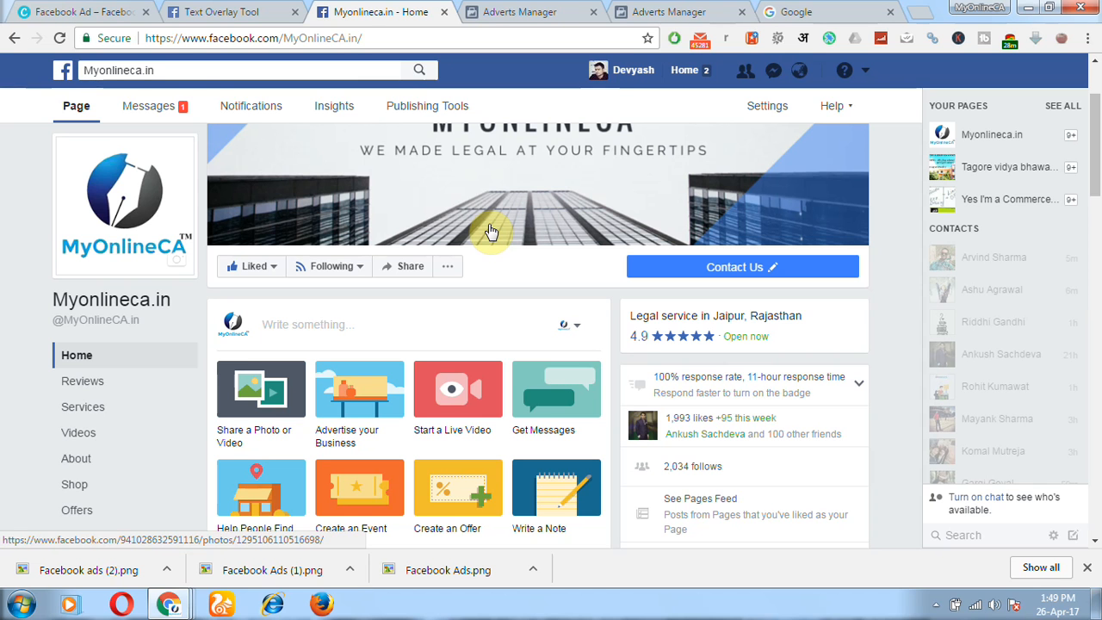
# Switch to the advert account's billing page and cancel the open payment method form
pyautogui.moveTo(1096, 110); pyautogui.dragTo(1088, 157)
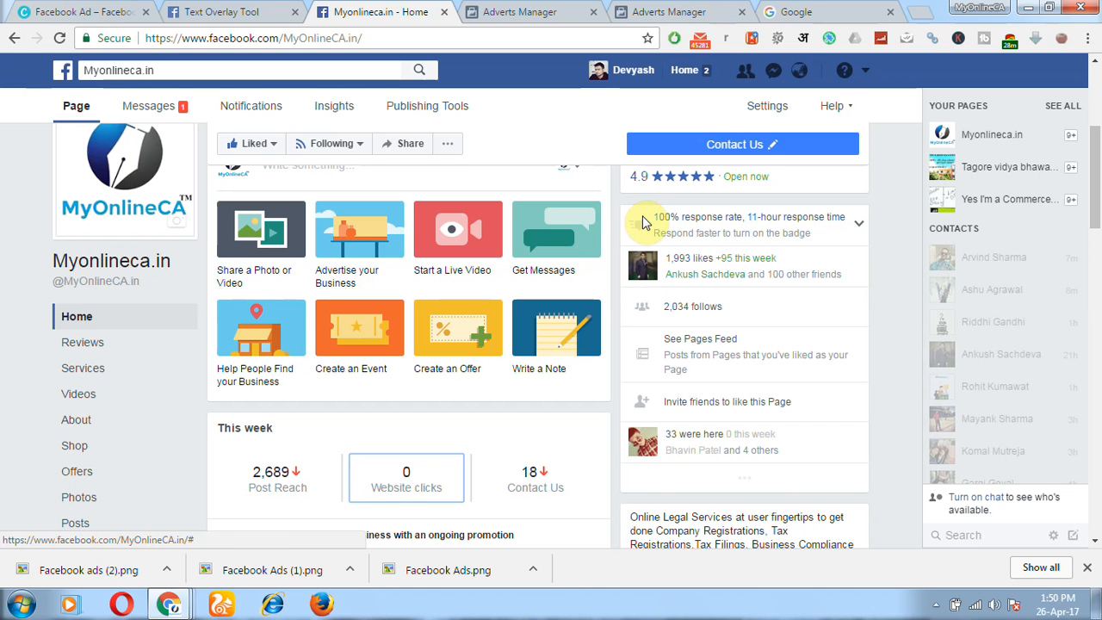
pyautogui.click(864, 69)
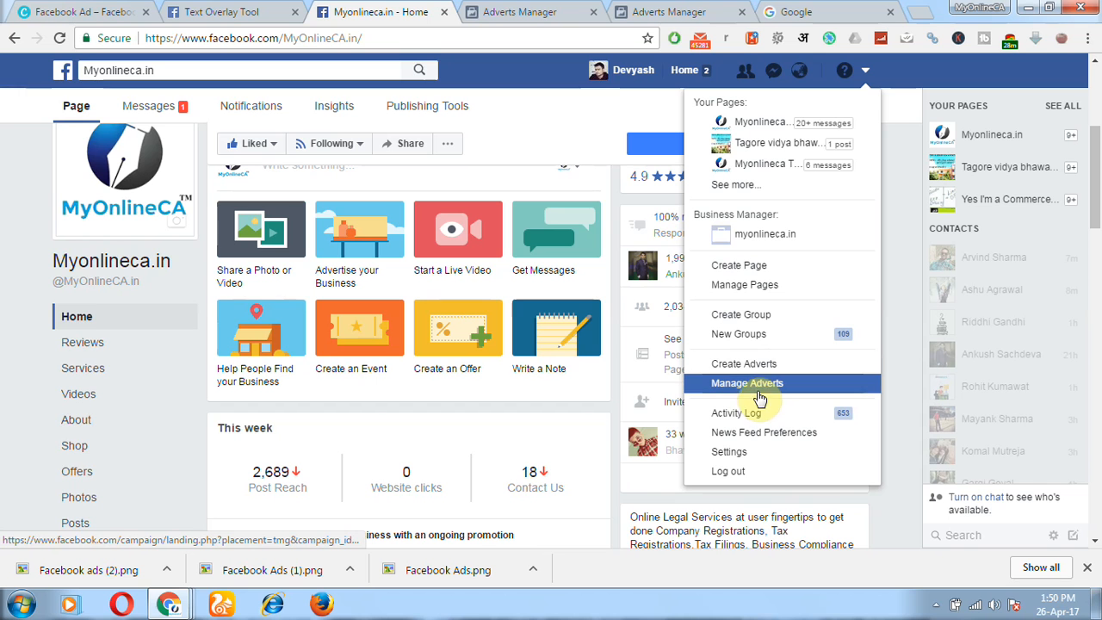
pyautogui.click(527, 8)
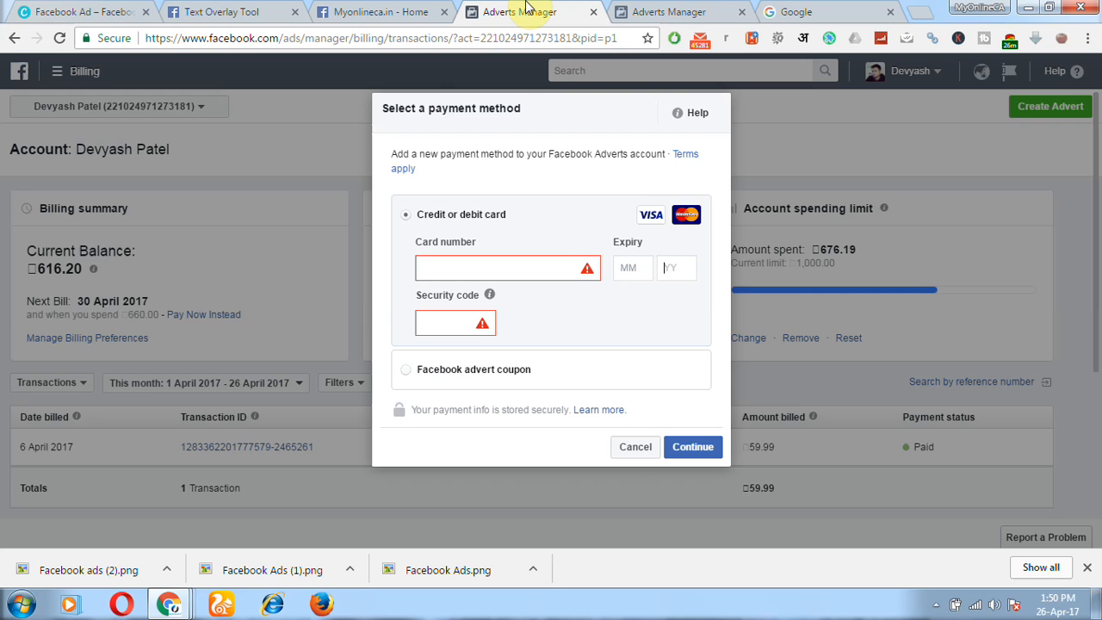
pyautogui.click(628, 449)
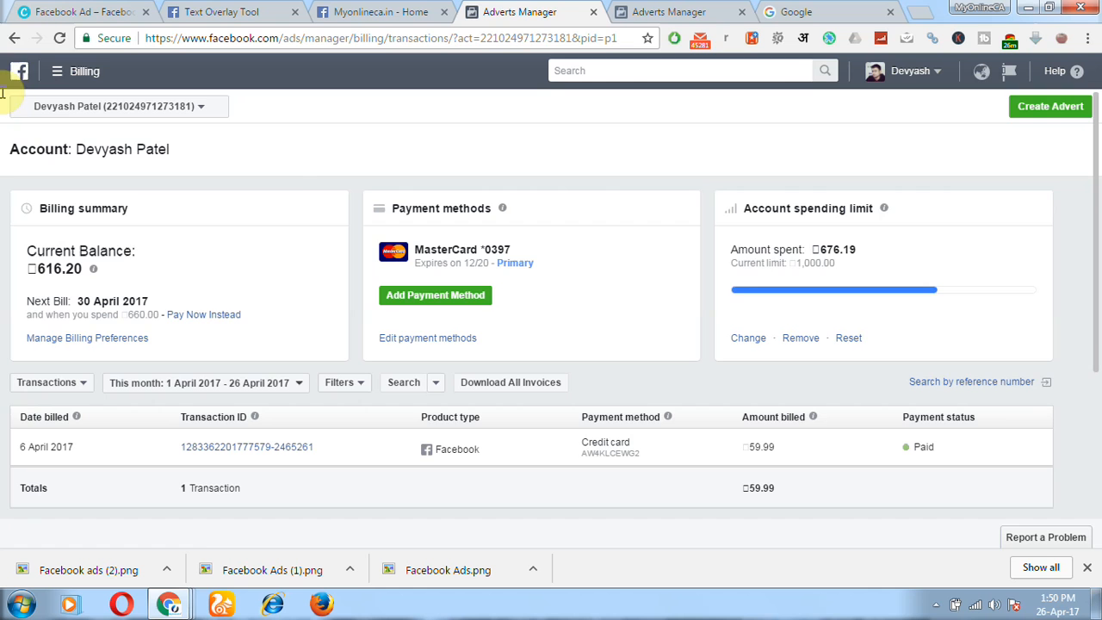
# Open the form for adding a new payment method to the advert account
pyautogui.click(57, 71)
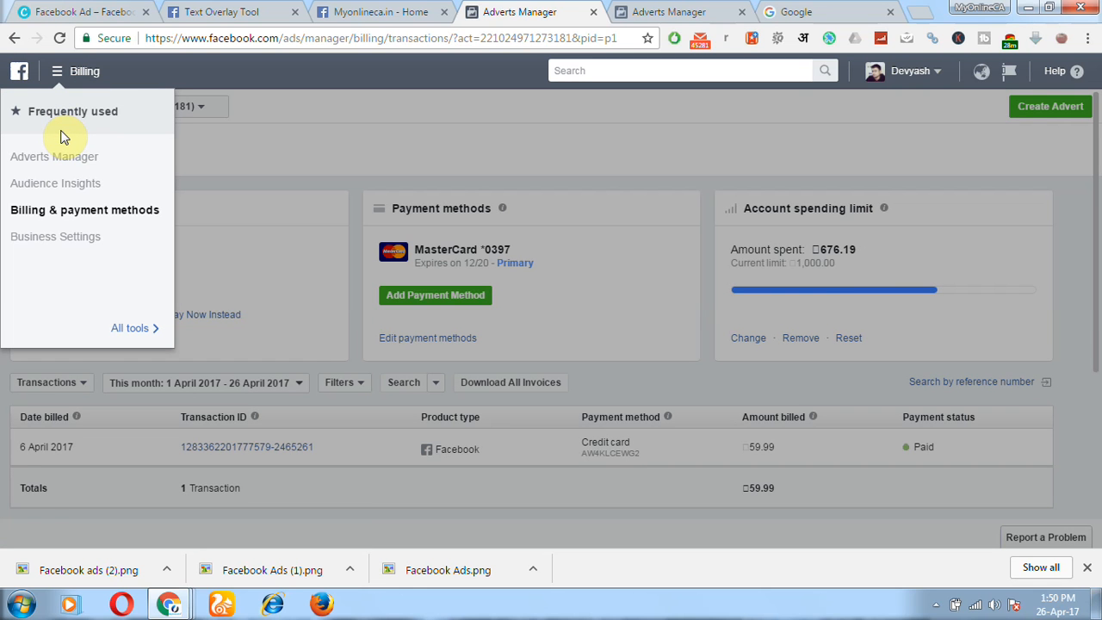
pyautogui.click(57, 73)
pyautogui.click(57, 72)
pyautogui.click(388, 160)
pyautogui.click(461, 295)
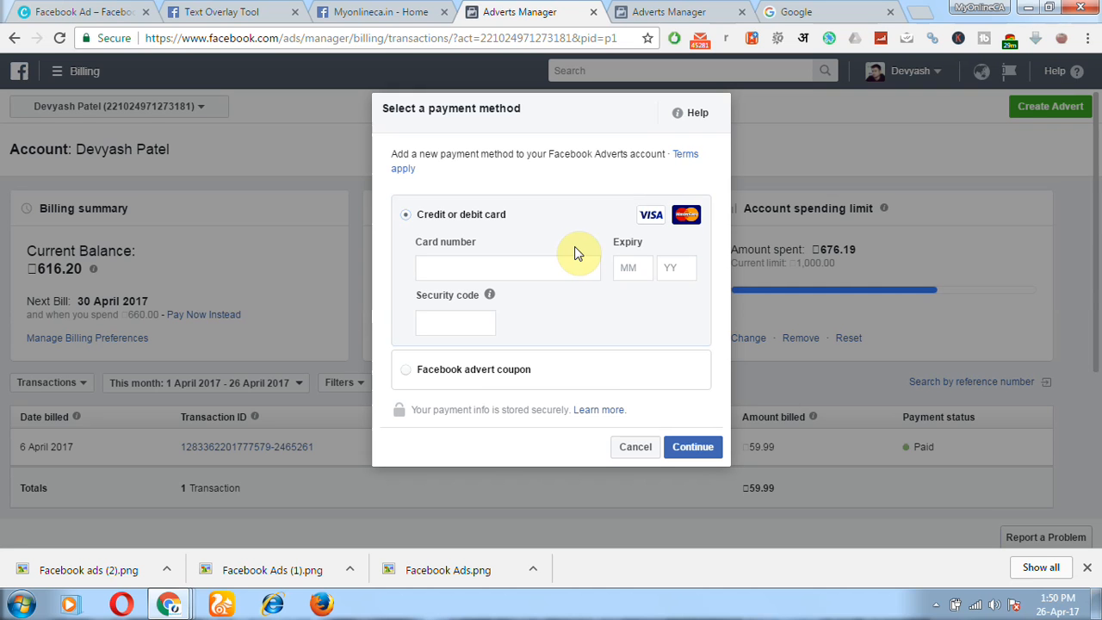
# Go to the campaign list and check the cost per page like and amount spent for MyOnlineCA Likes 2nd campaign
pyautogui.click(667, 11)
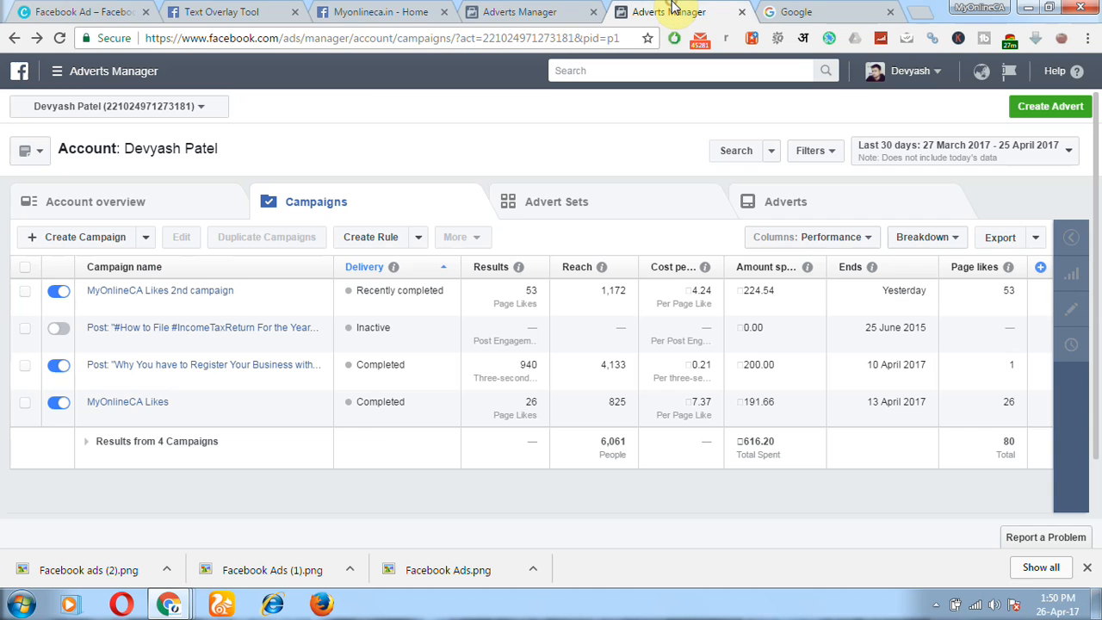
pyautogui.click(57, 76)
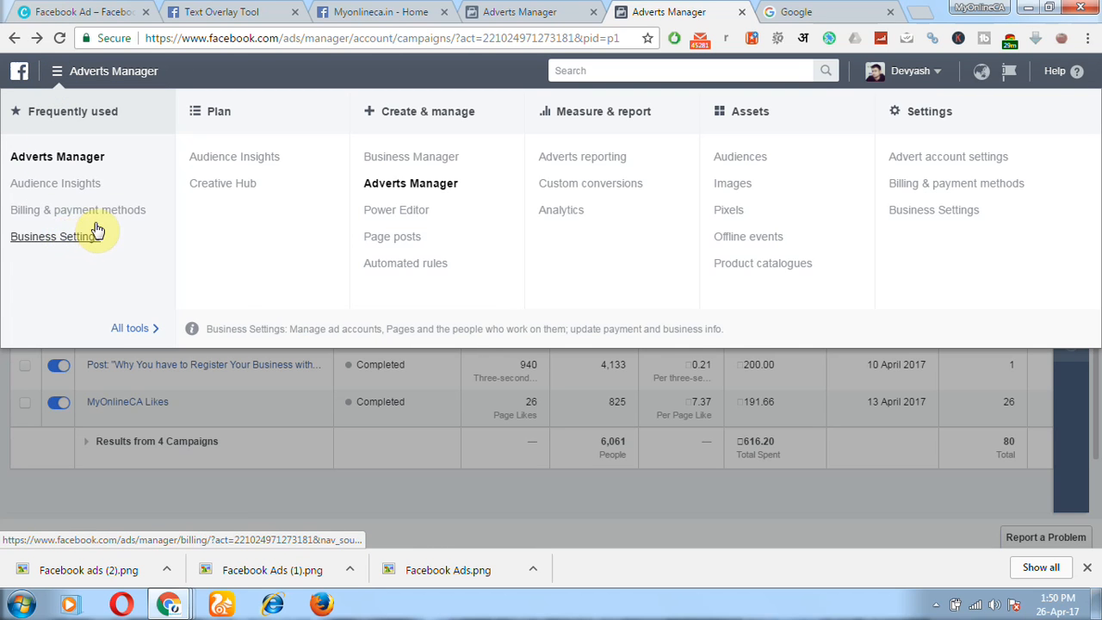
pyautogui.click(57, 81)
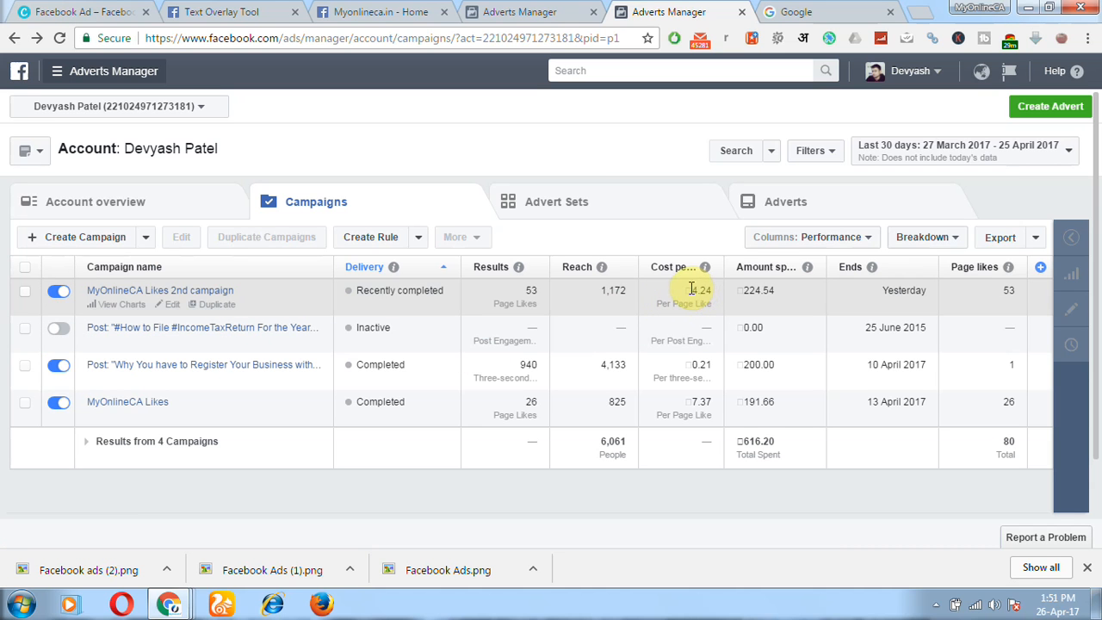
pyautogui.doubleClick(701, 290)
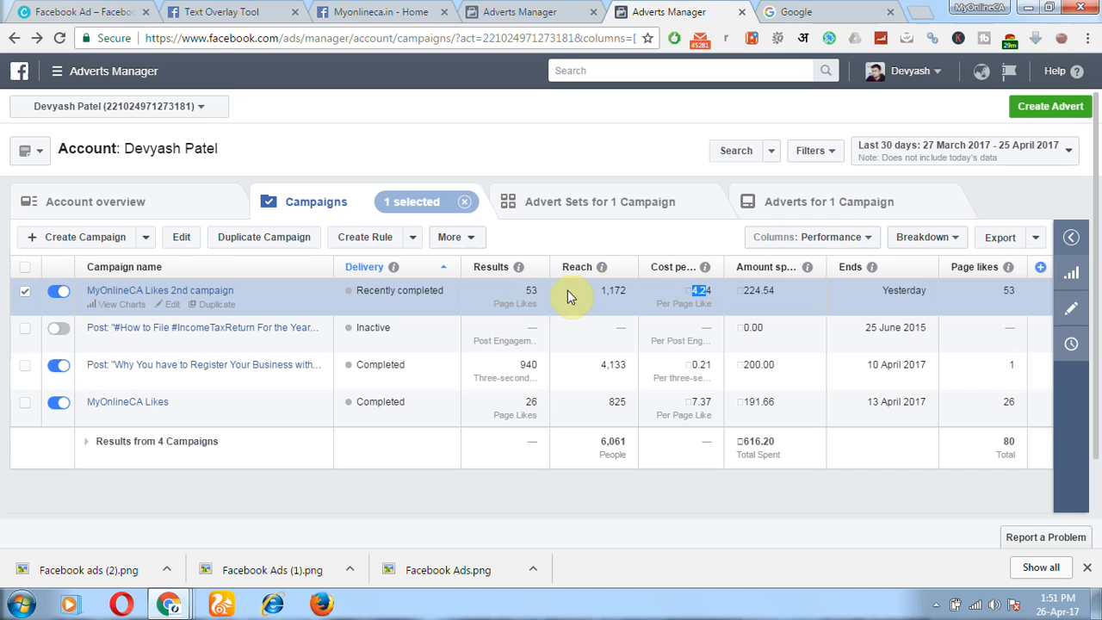
pyautogui.moveTo(737, 291); pyautogui.dragTo(775, 293)
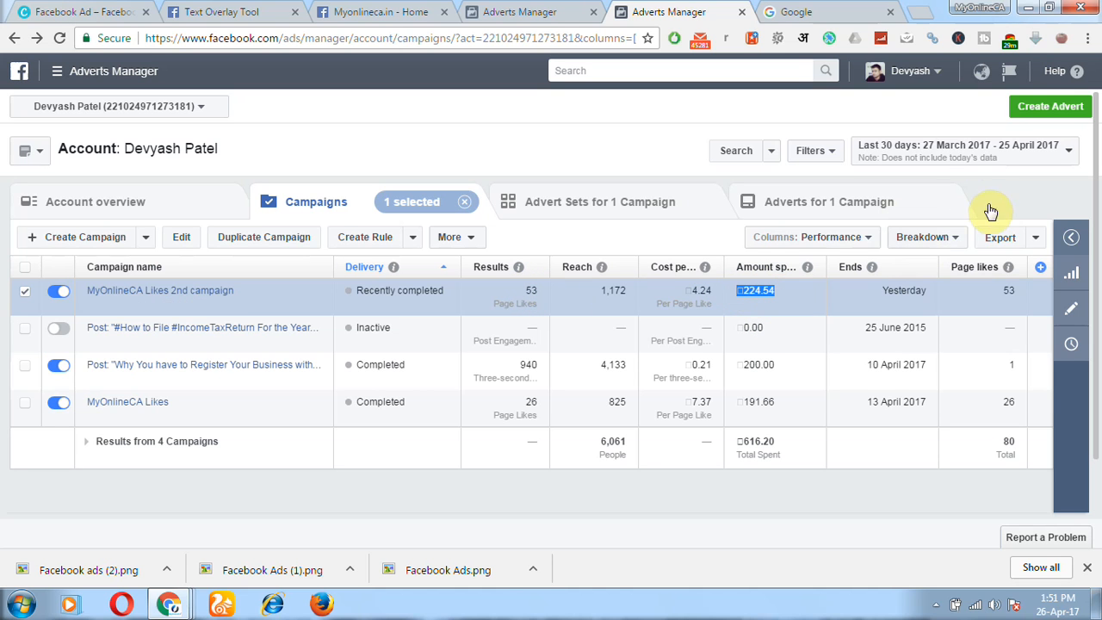
# Start creating a new advert and choose Engagement as the marketing objective
pyautogui.click(1046, 112)
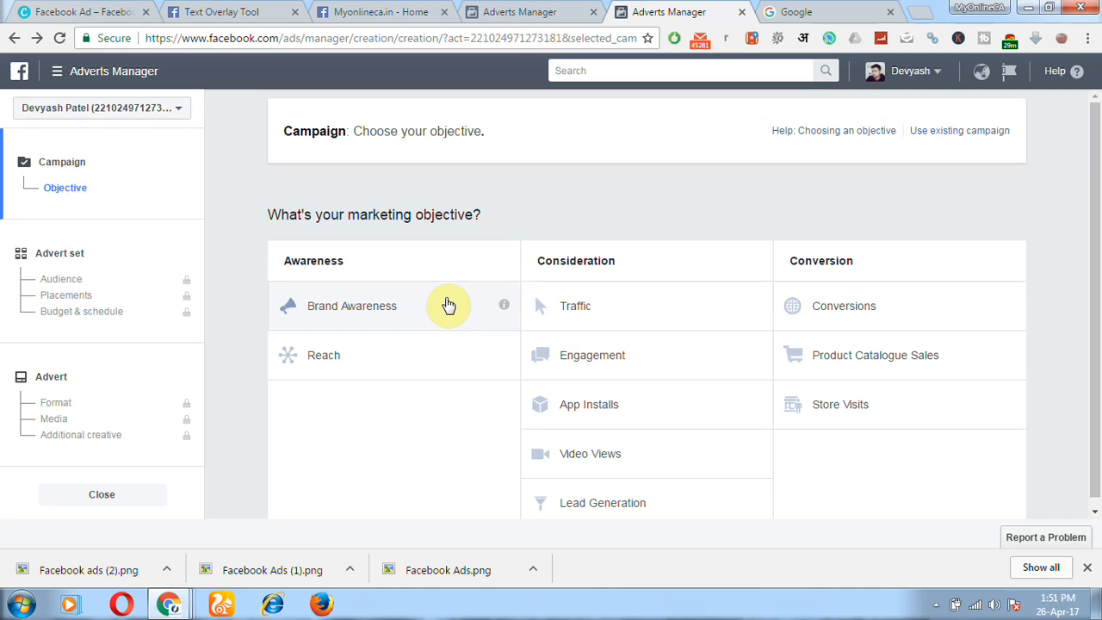
pyautogui.moveTo(505, 308)
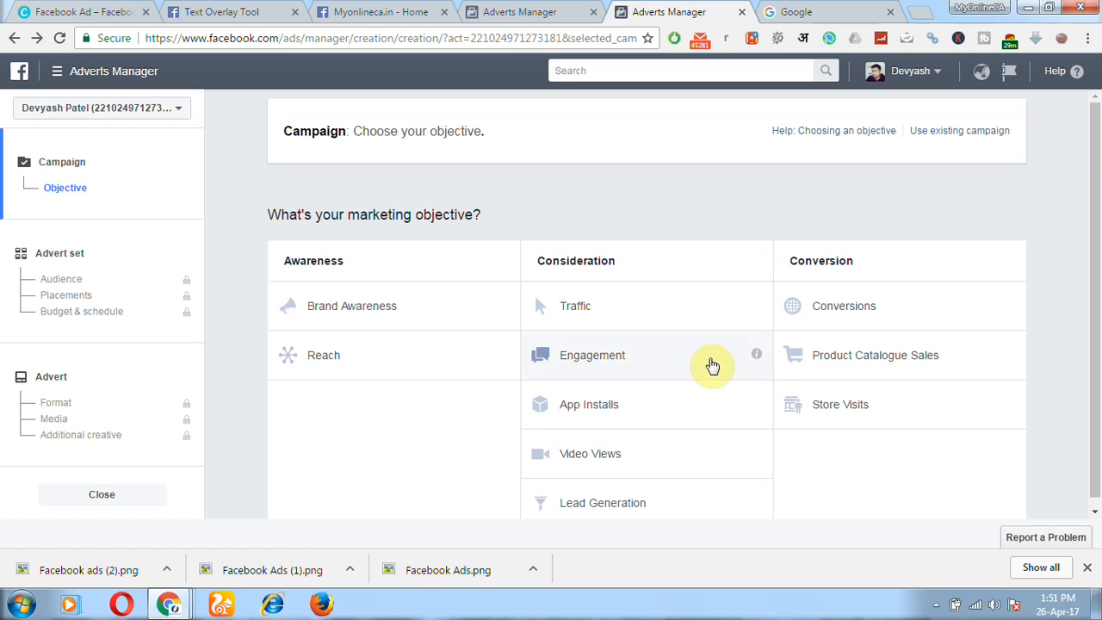
pyautogui.moveTo(761, 360)
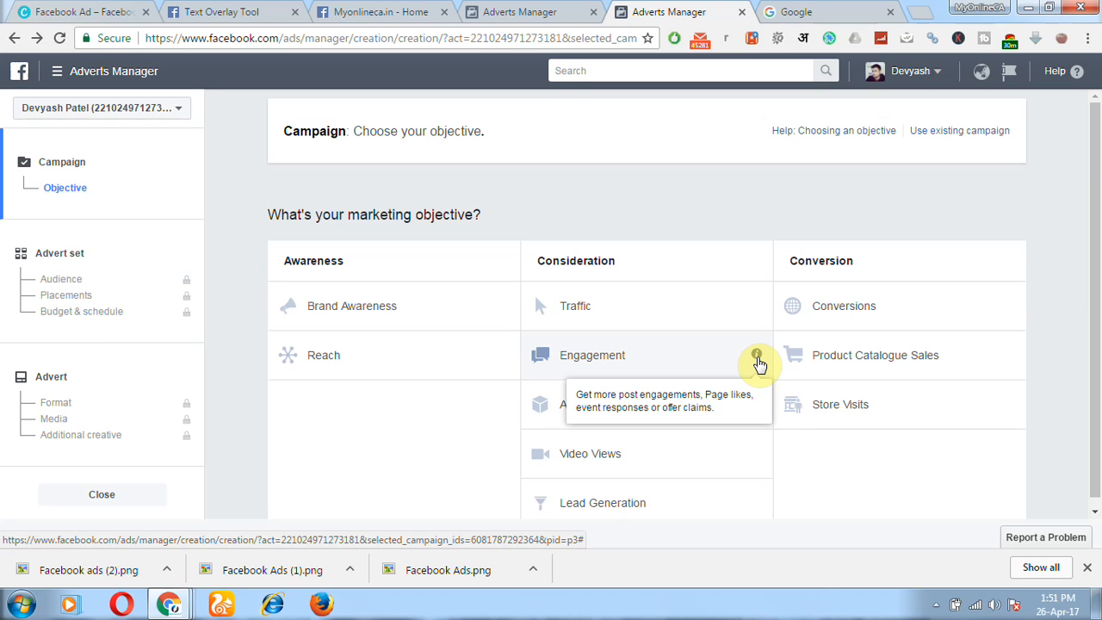
pyautogui.click(714, 356)
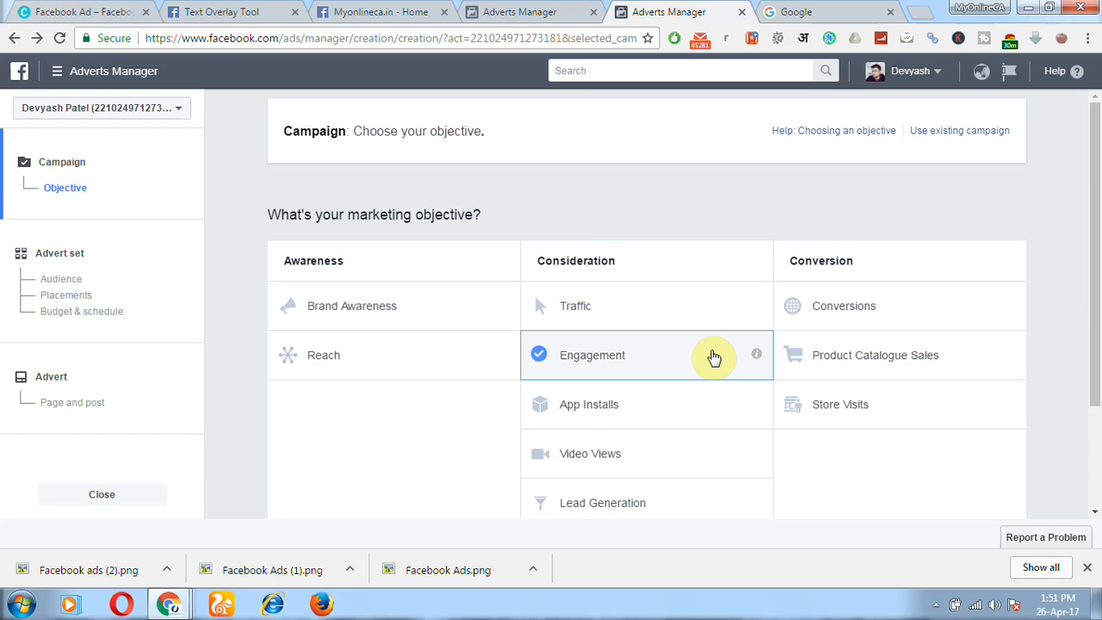
# Enter the campaign name "myonlineca.Likes 3rd campgin", choose Page Likes as the engagement type and continue to the advert set
pyautogui.click(676, 370)
pyautogui.doubleClick(676, 370)
pyautogui.press('BackSpace')
pyautogui.write('my')
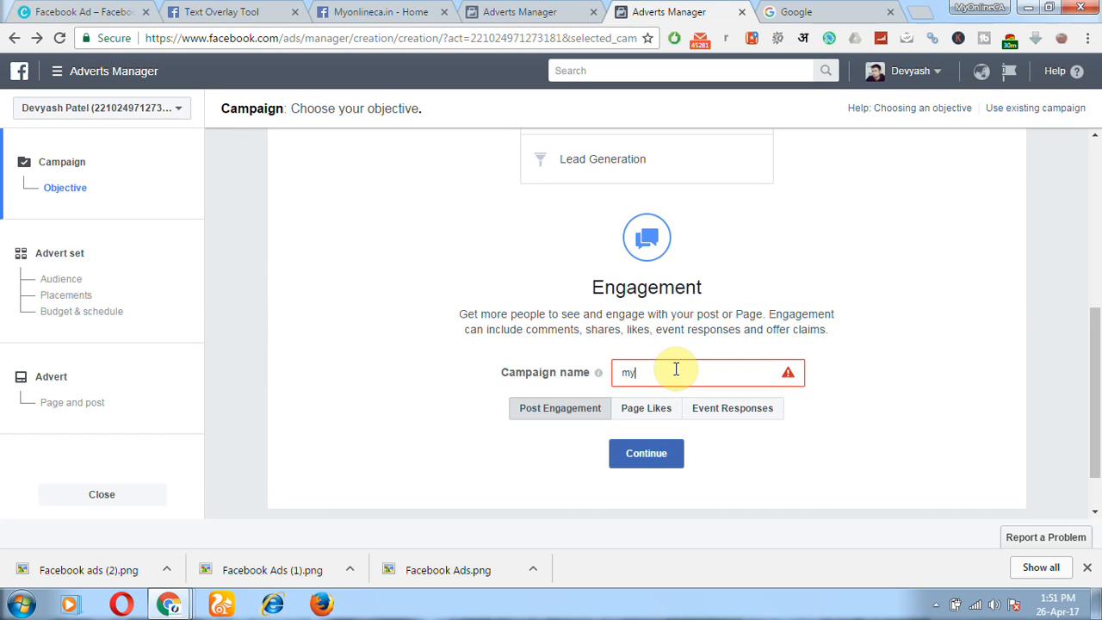
pyautogui.write('onlineca.Likes 3rd campgin')
pyautogui.click(629, 412)
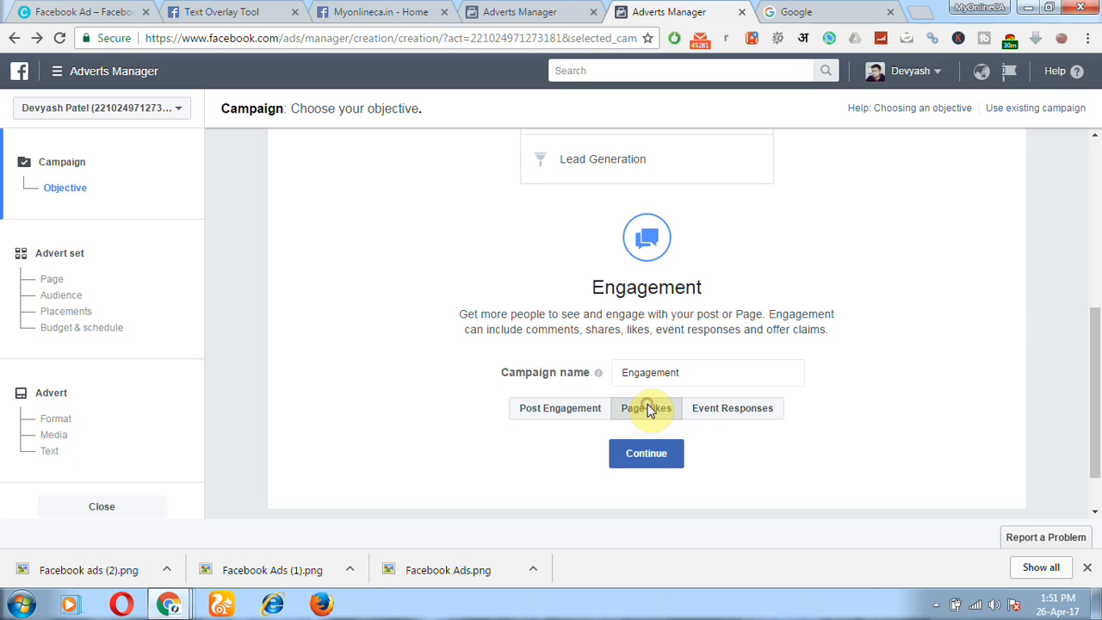
pyautogui.click(638, 459)
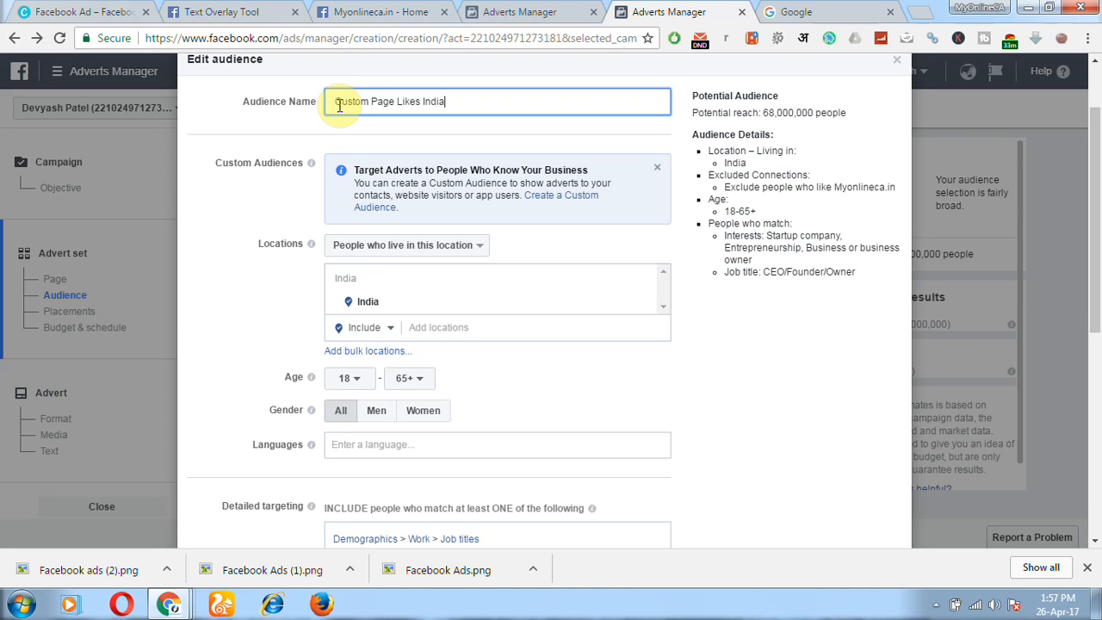
# Review the location, age, gender and language settings of the Custom Page Likes India audience
pyautogui.click(280, 246)
pyautogui.moveTo(280, 246); pyautogui.dragTo(373, 274)
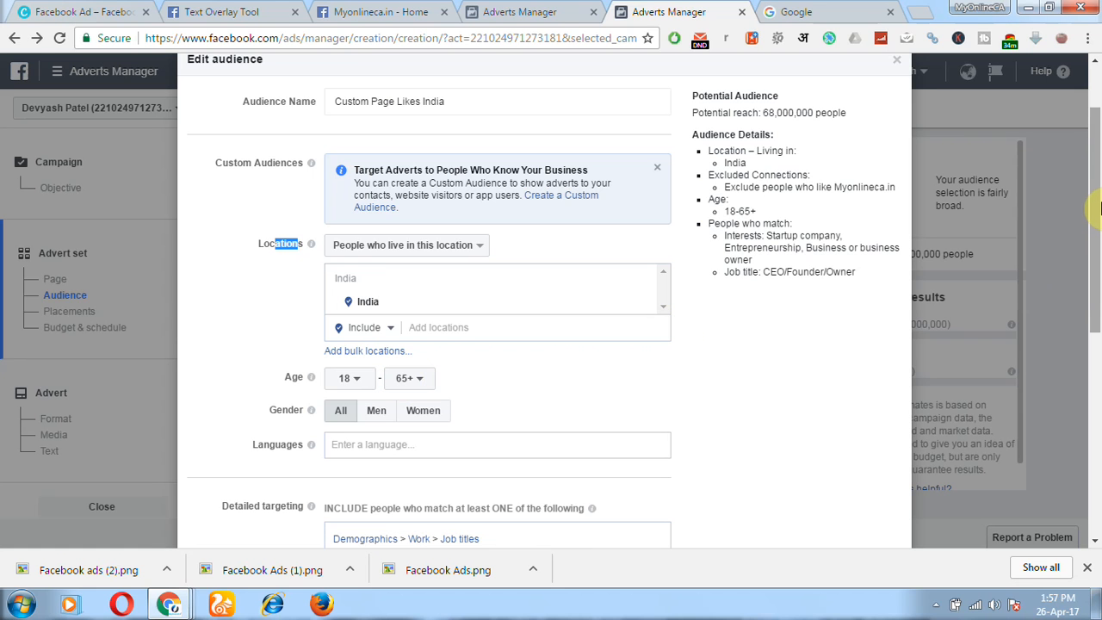
pyautogui.scroll(-2, 1097, 207)
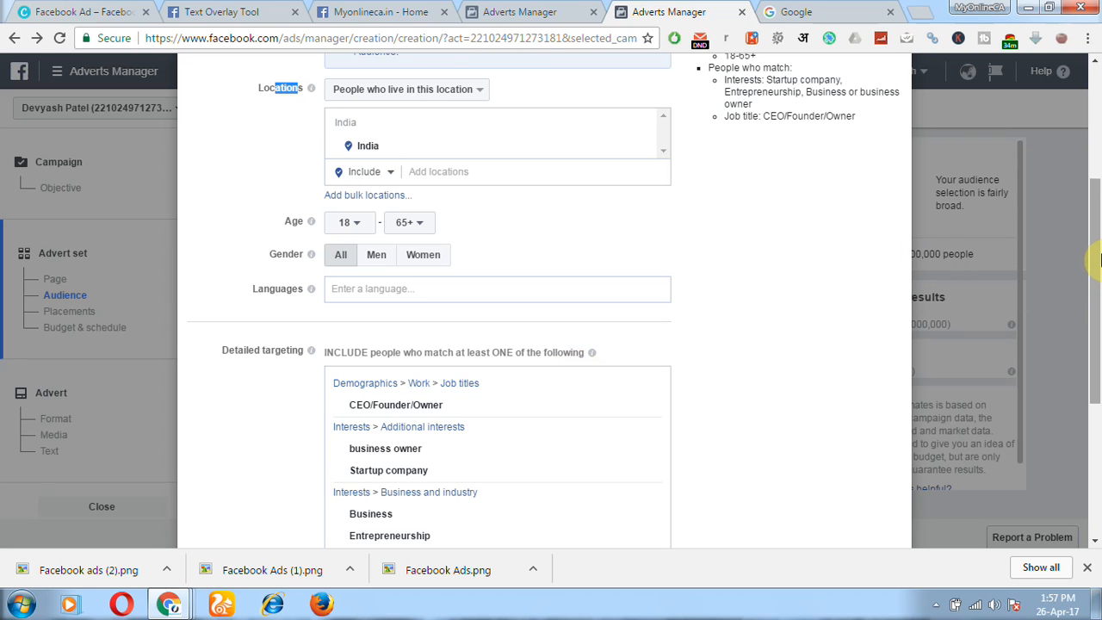
pyautogui.scroll(-2, 577, 371)
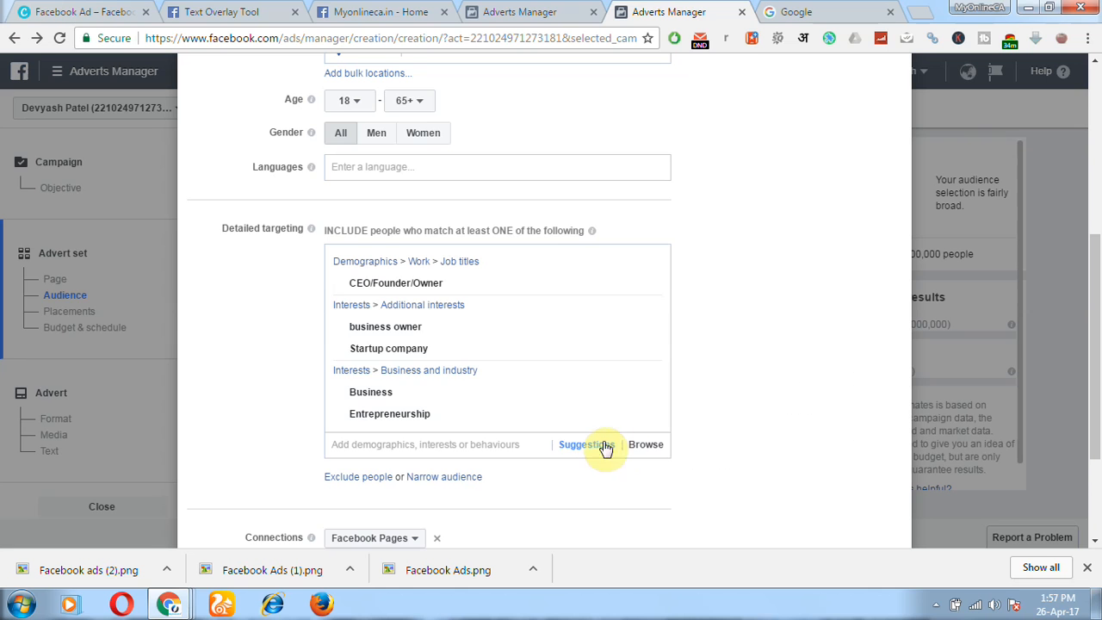
# Browse the detailed targeting categories, viewing the Demographics subcategories and the details of the interests already included
pyautogui.click(646, 445)
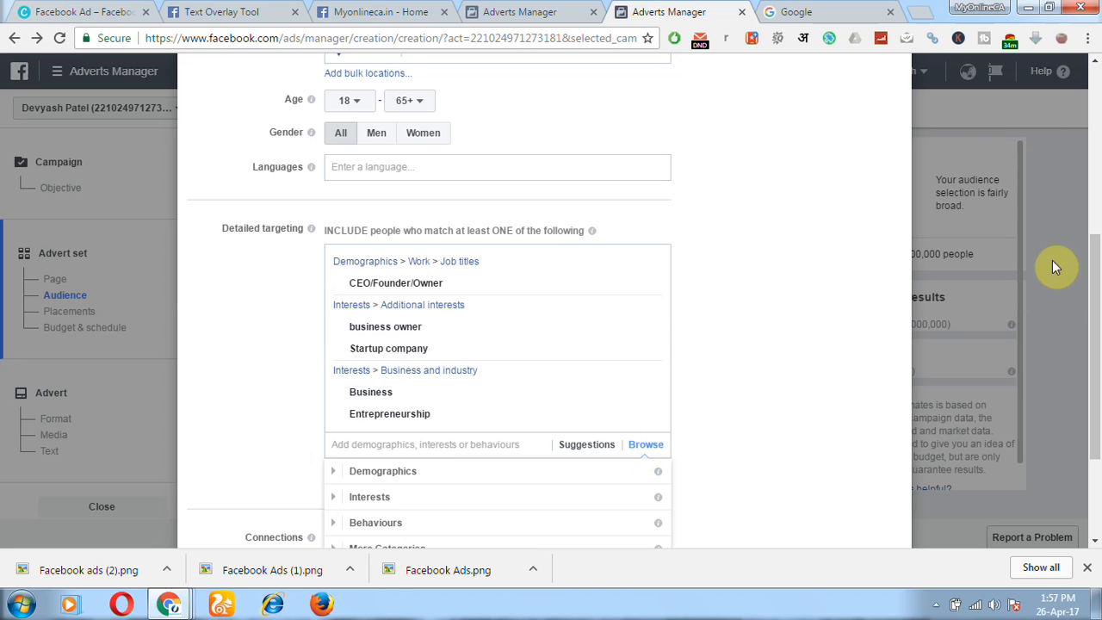
pyautogui.scroll(-1, 1025, 366)
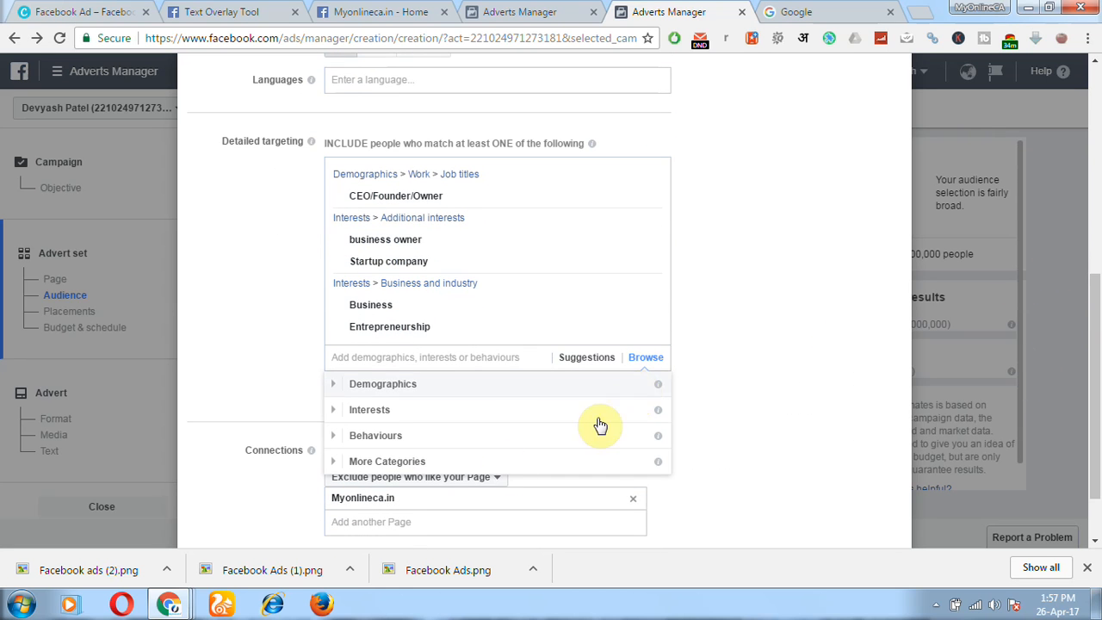
pyautogui.click(335, 386)
pyautogui.click(345, 411)
pyautogui.click(345, 389)
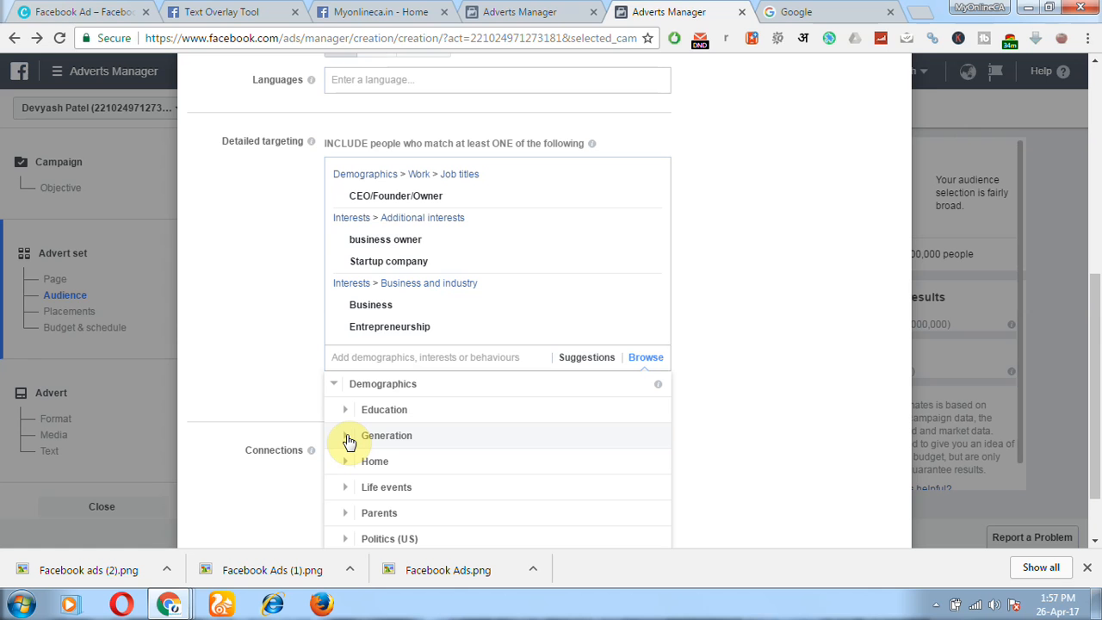
pyautogui.moveTo(1096, 343); pyautogui.dragTo(1094, 407)
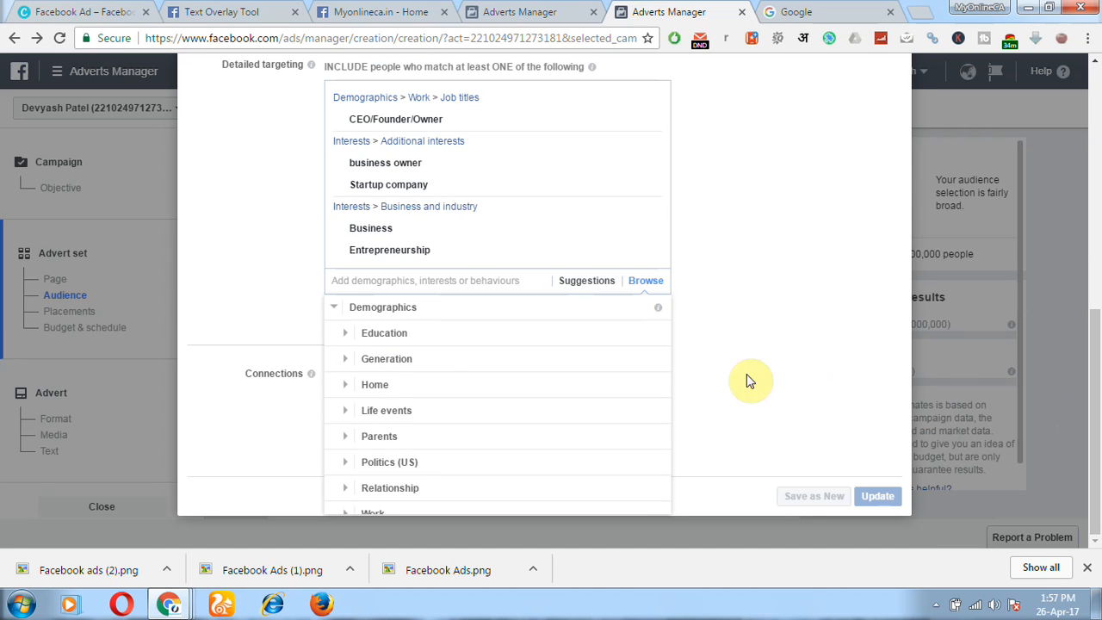
pyautogui.click(335, 307)
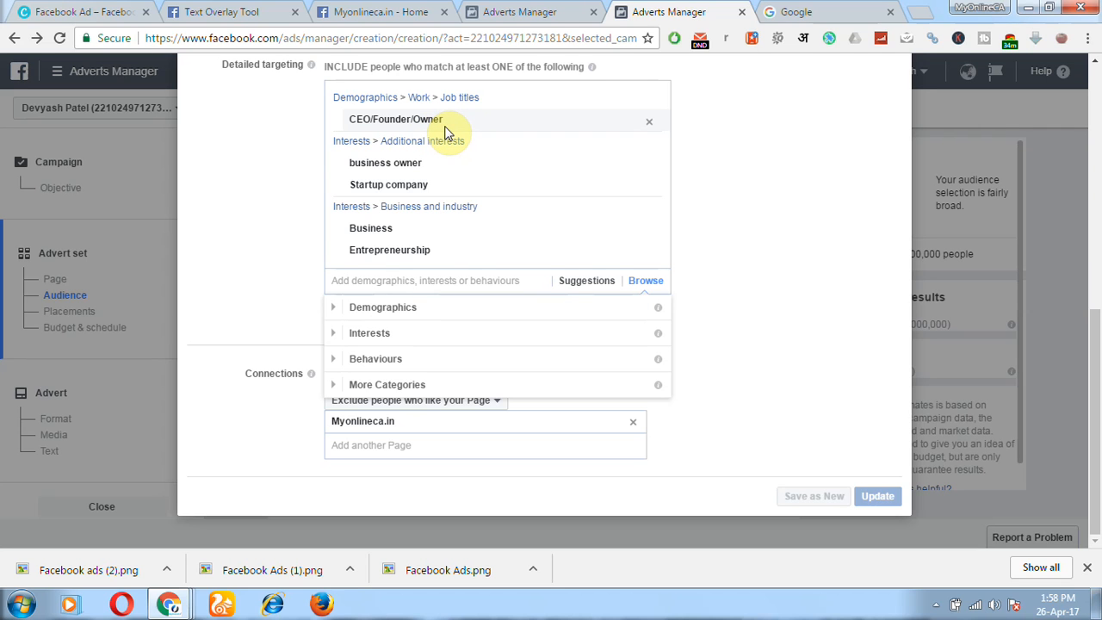
pyautogui.moveTo(432, 177)
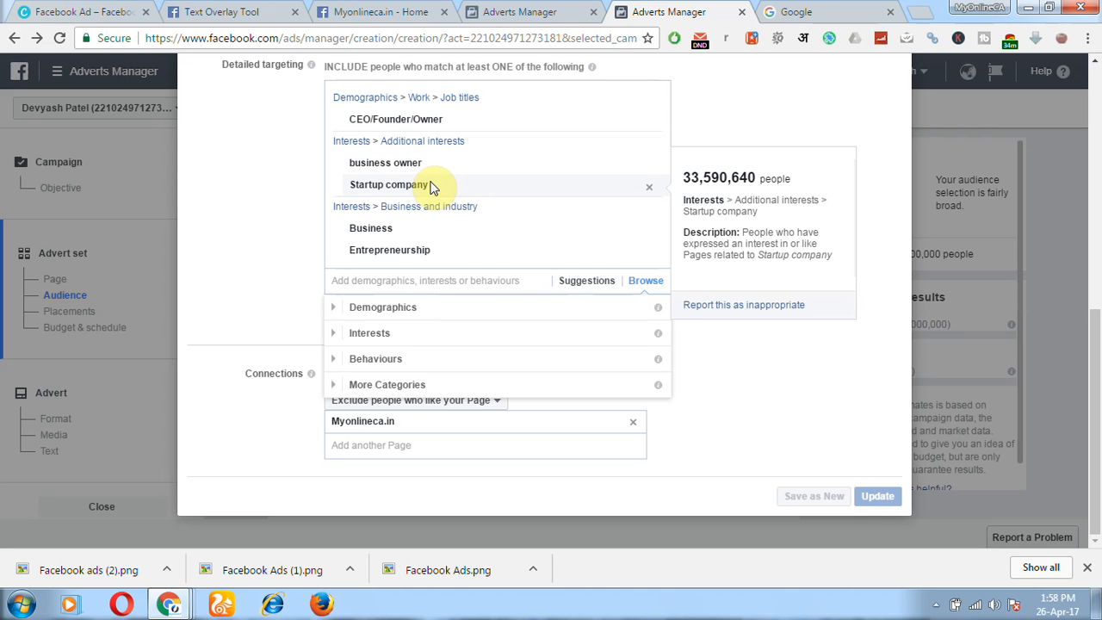
pyautogui.moveTo(411, 233)
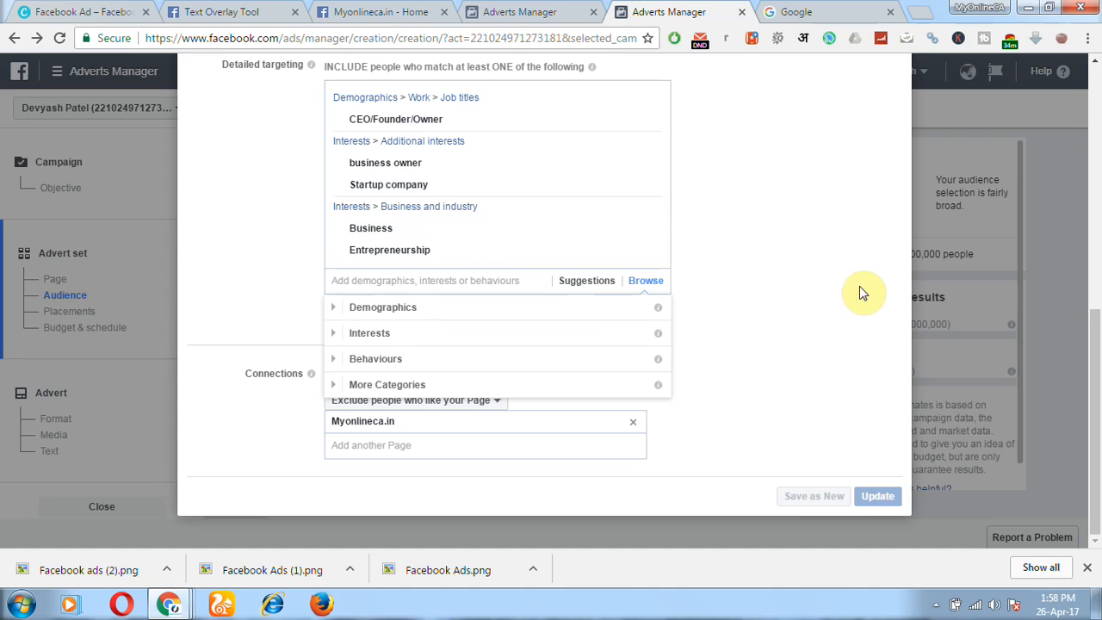
# Check the audience's potential reach and its connections, and close the audience editor without updating
pyautogui.moveTo(1096, 327); pyautogui.dragTo(1098, 111)
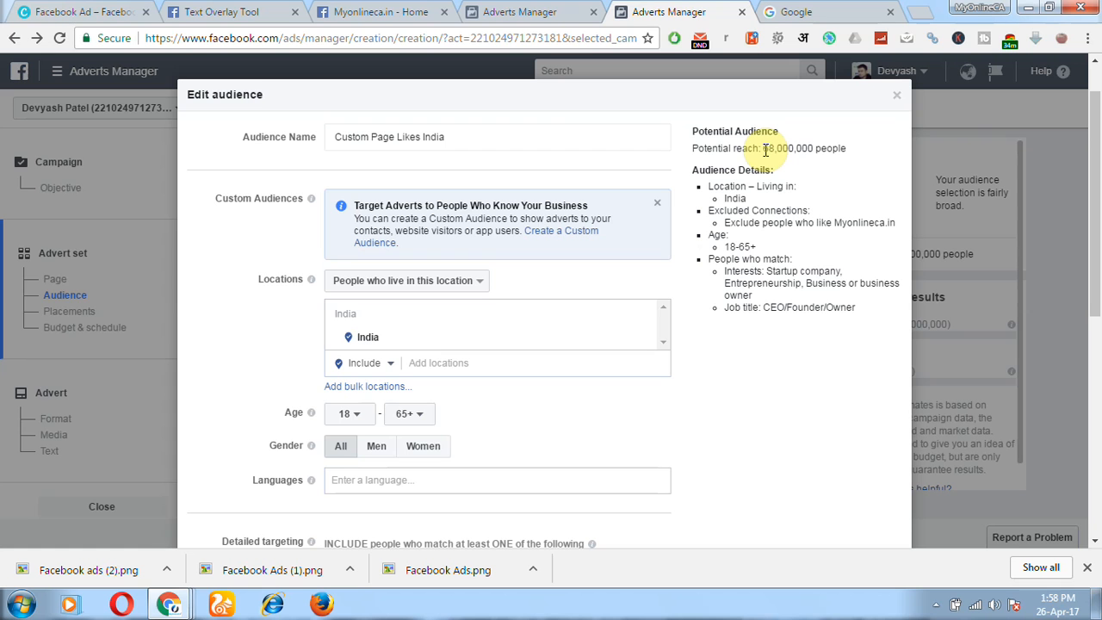
pyautogui.moveTo(1094, 240); pyautogui.dragTo(1089, 398)
pyautogui.scroll(-2, 1092, 291)
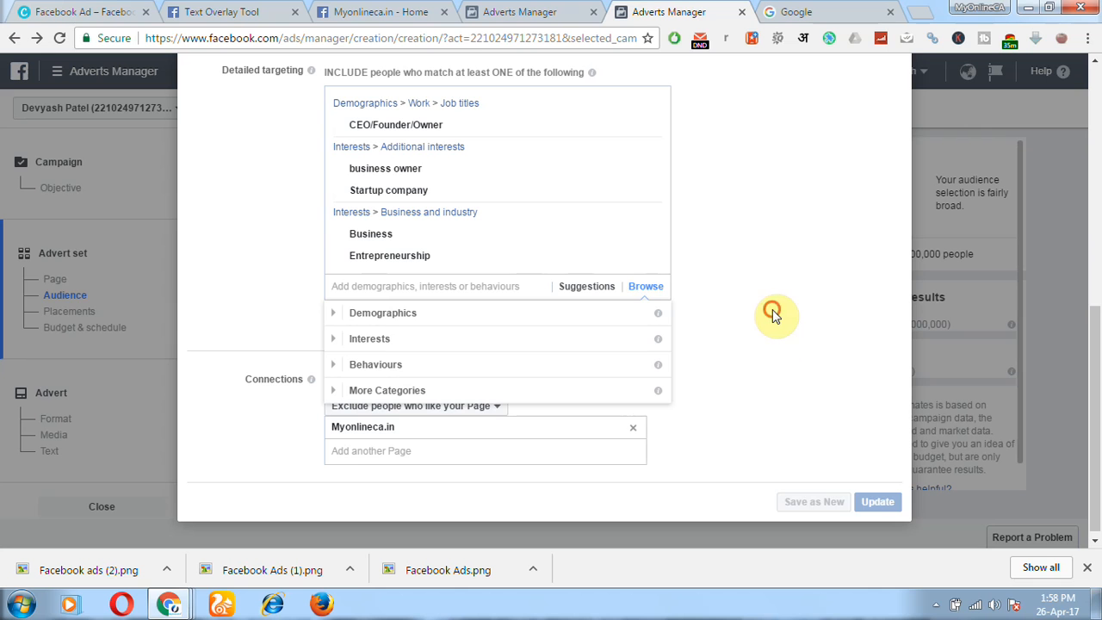
pyautogui.click(773, 311)
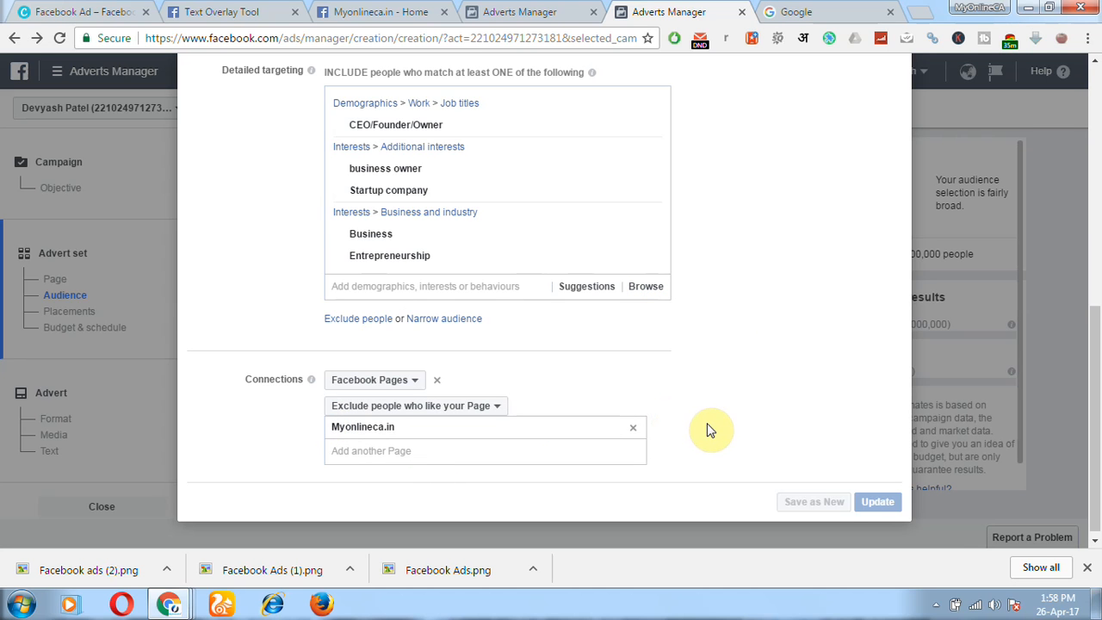
pyautogui.moveTo(1099, 429); pyautogui.dragTo(1097, 162)
pyautogui.click(894, 151)
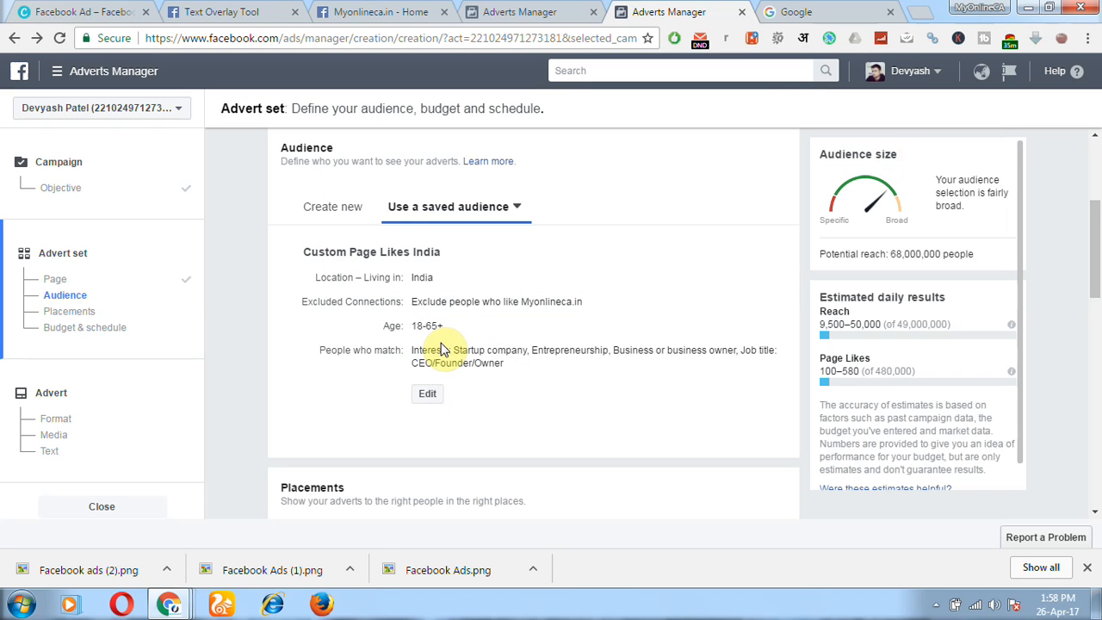
# Set the advert set's daily budget to 100 INR
pyautogui.click(1098, 235)
pyautogui.moveTo(1098, 234); pyautogui.dragTo(1098, 307)
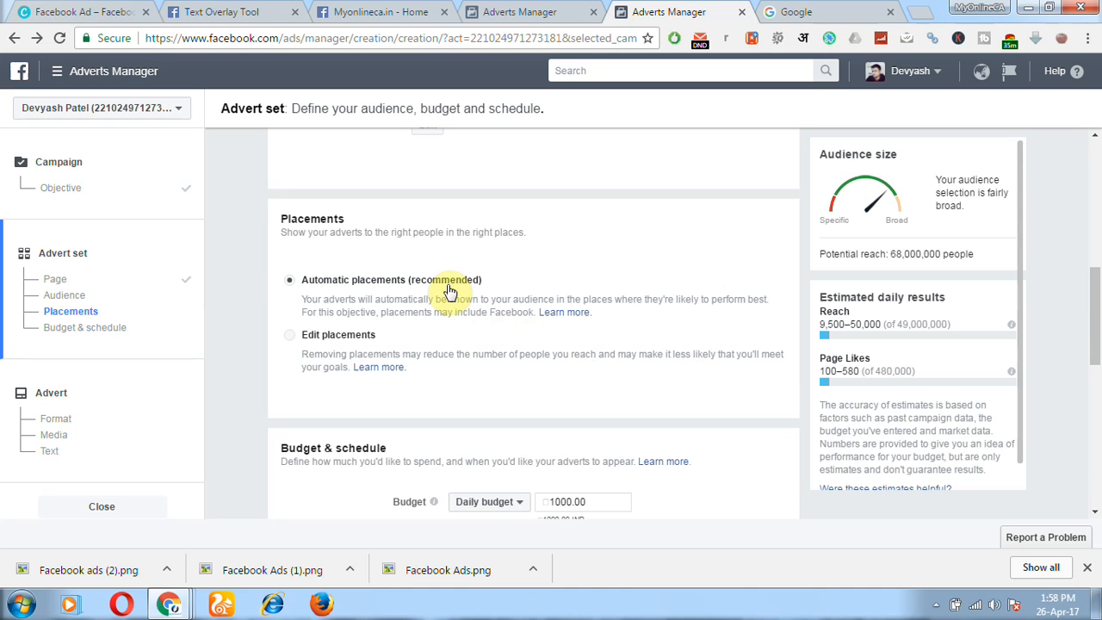
pyautogui.moveTo(1092, 288); pyautogui.dragTo(1089, 370)
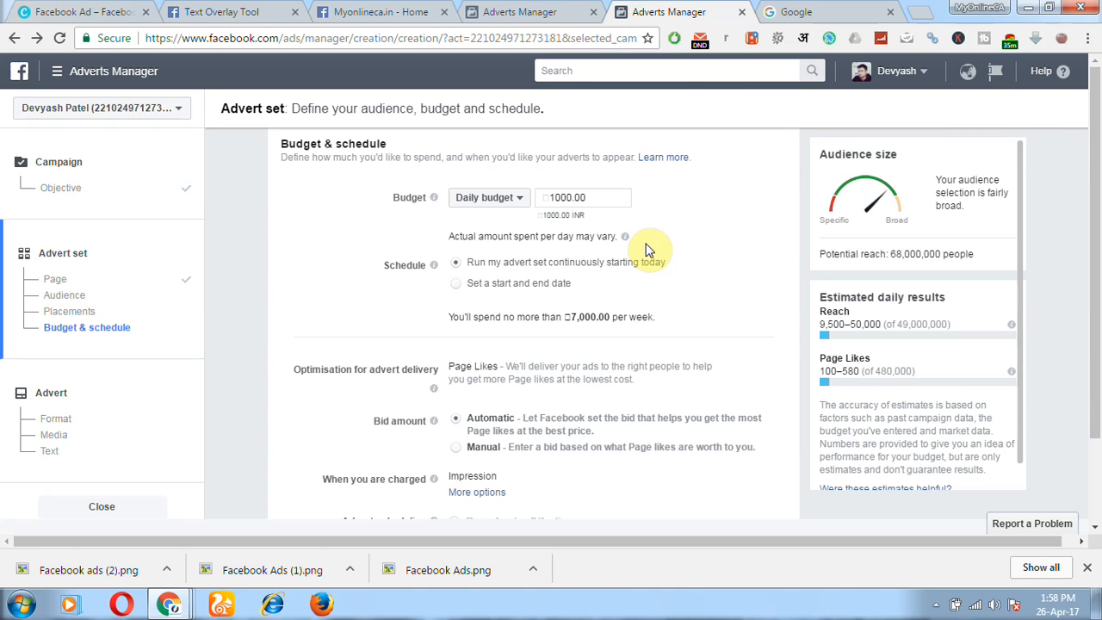
pyautogui.click(603, 196)
pyautogui.hotkey('ctrl', 'a')
pyautogui.write('100')
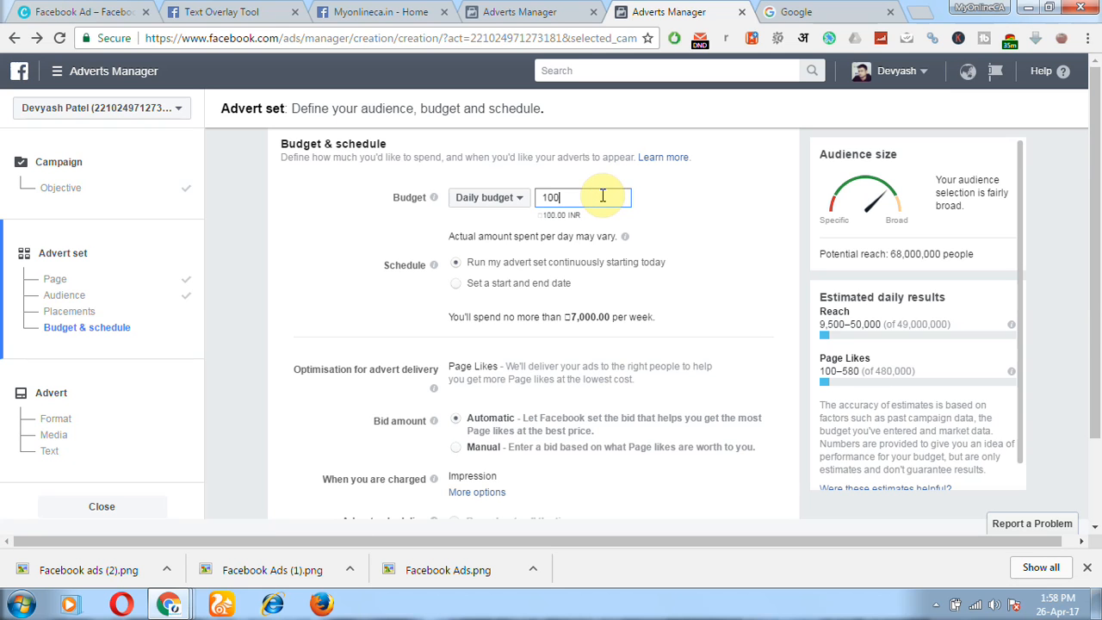
# Confirm the daily budget and schedule the advert set with a start and end date, ending on 28/4/2017
pyautogui.click(704, 219)
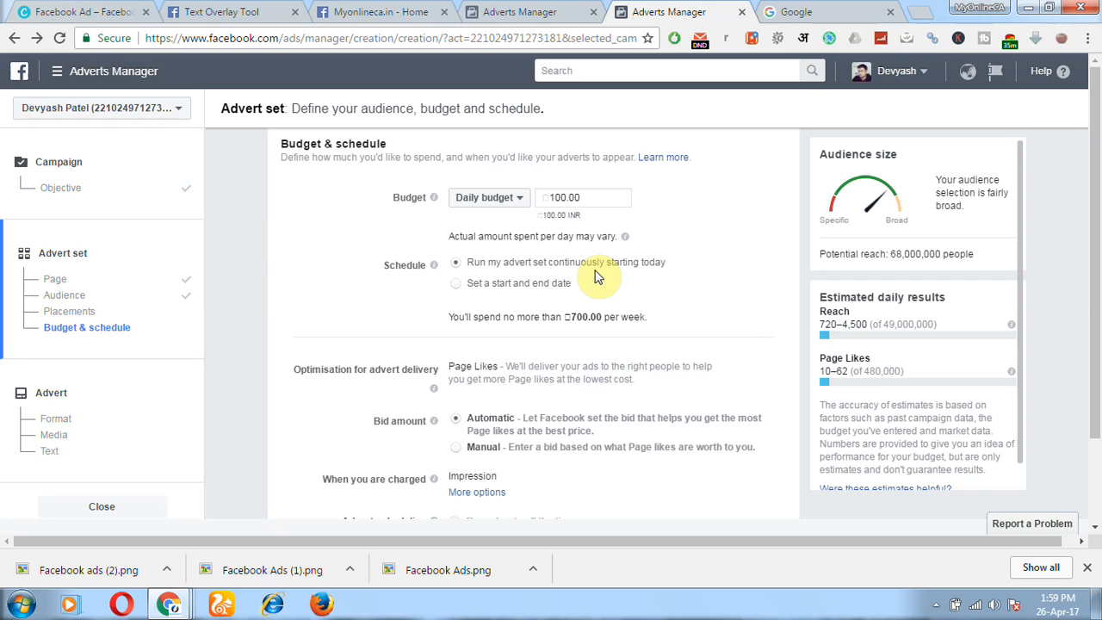
pyautogui.click(456, 285)
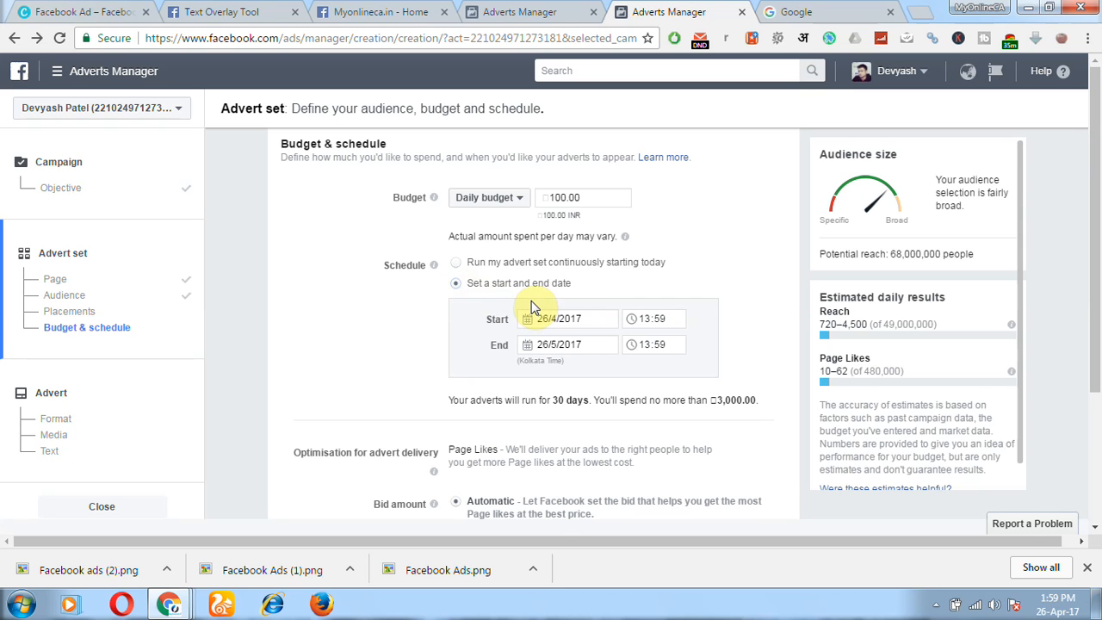
pyautogui.click(540, 347)
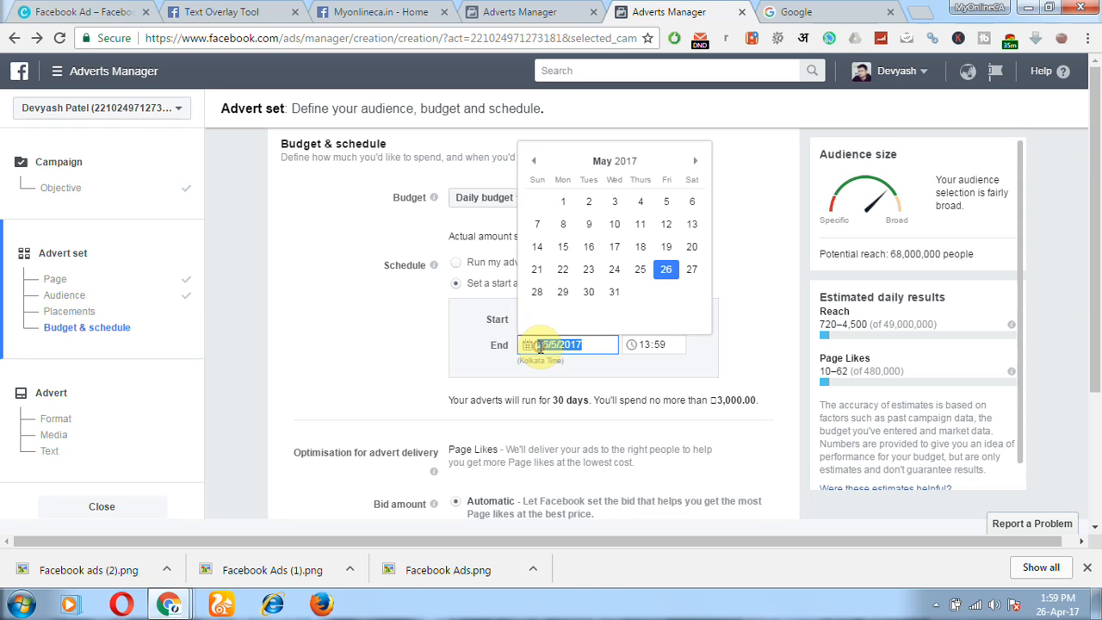
pyautogui.click(534, 164)
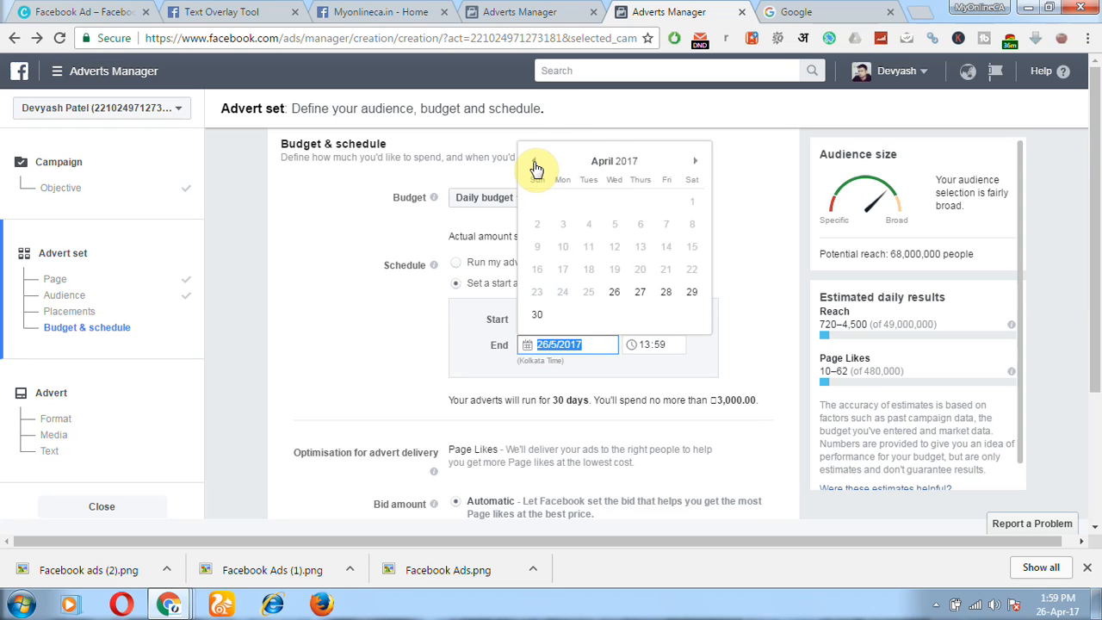
pyautogui.click(668, 295)
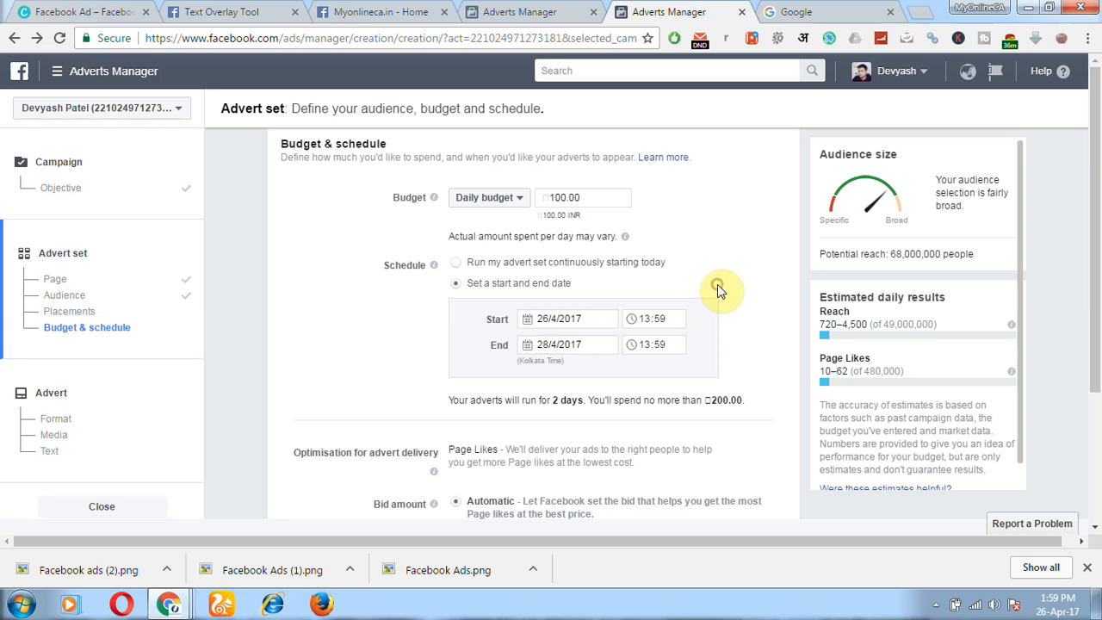
pyautogui.doubleClick(724, 401)
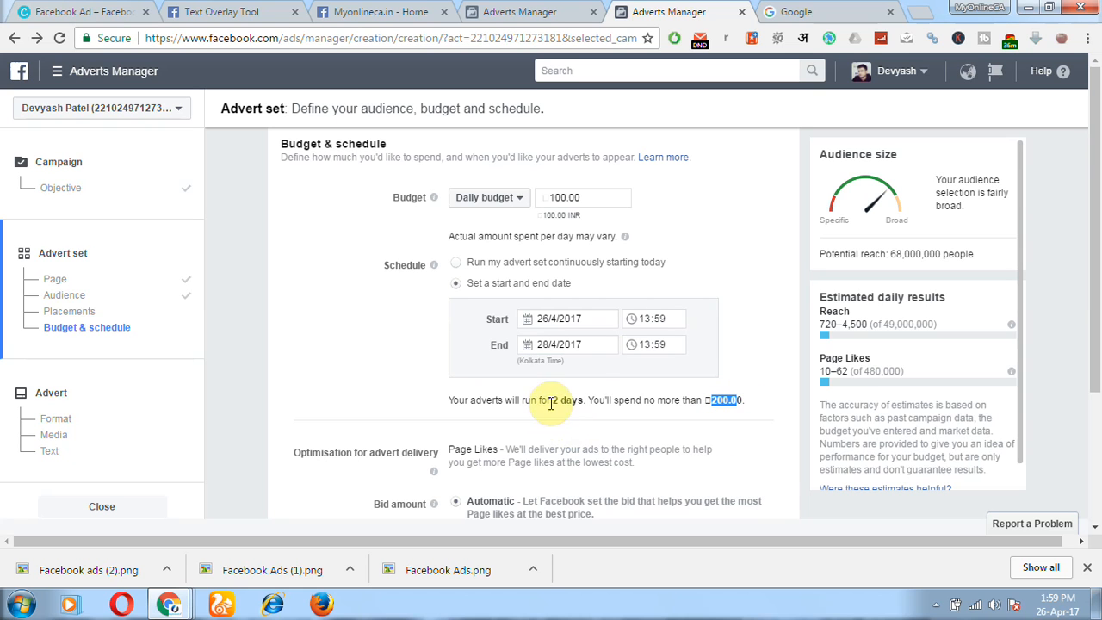
pyautogui.moveTo(548, 400); pyautogui.dragTo(592, 404)
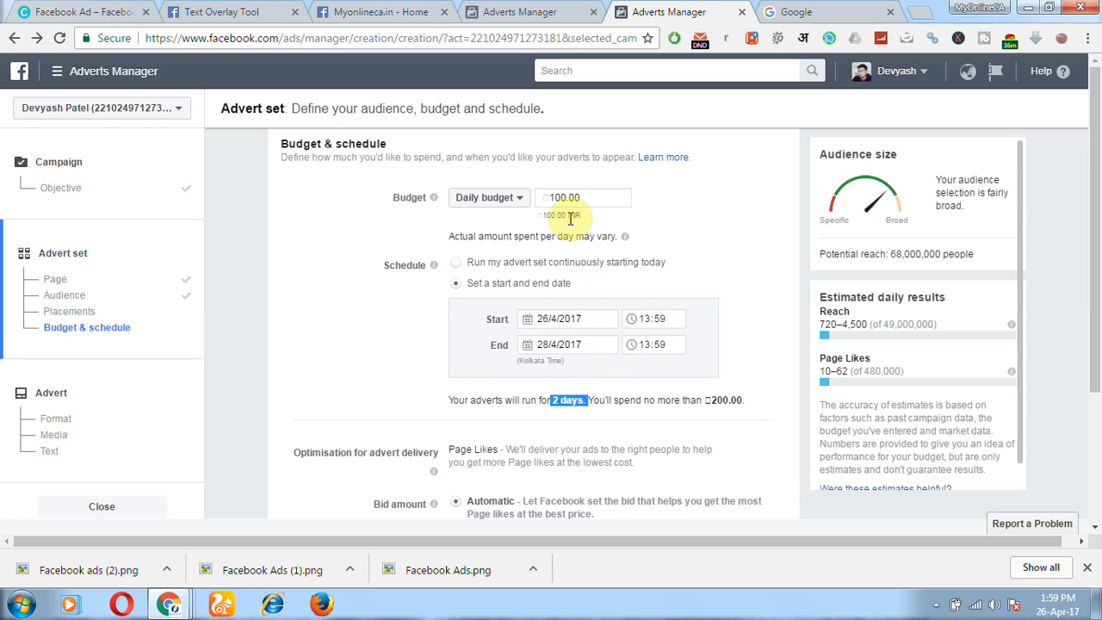
# Go to the advert's format section to check its images, and switch to Canva to view the "Business Idea in India?" design
pyautogui.moveTo(1096, 234); pyautogui.dragTo(1098, 339)
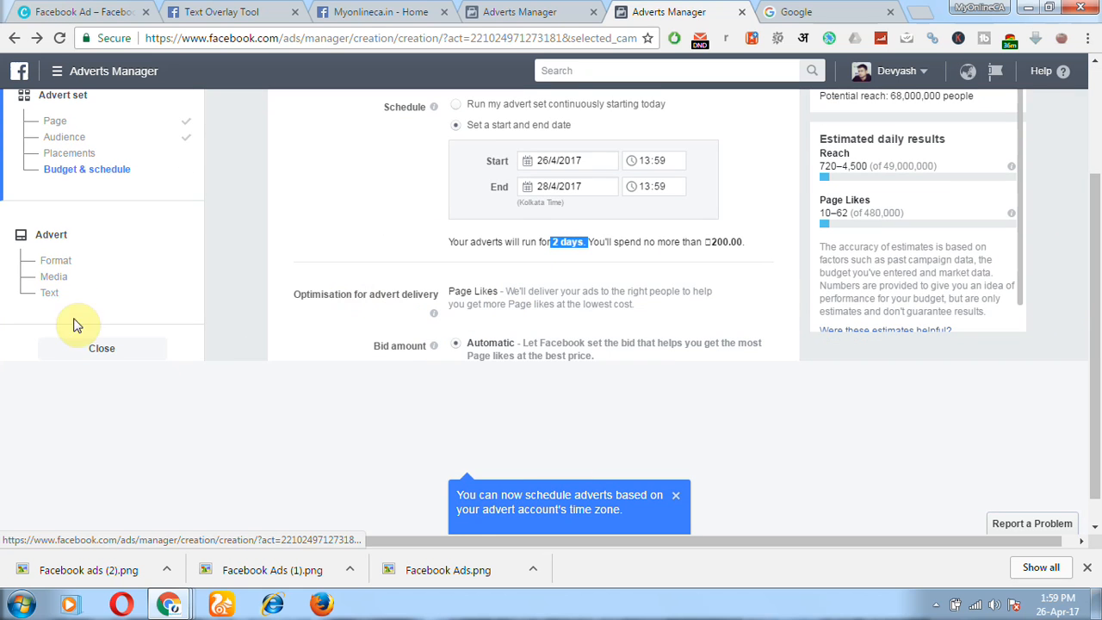
pyautogui.click(56, 263)
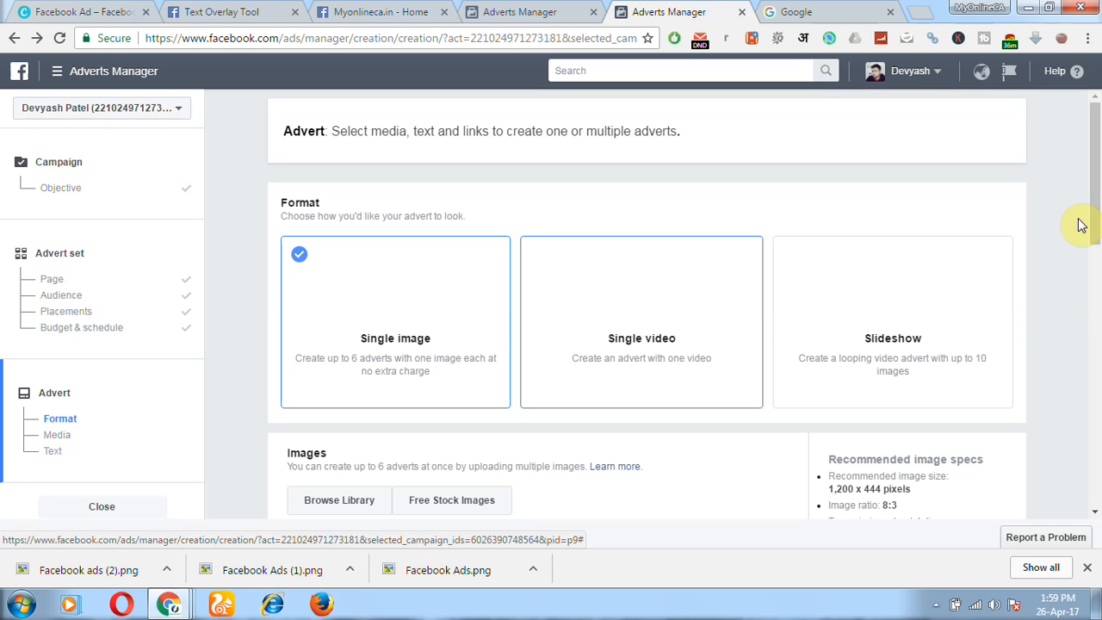
pyautogui.moveTo(1099, 194); pyautogui.dragTo(1099, 302)
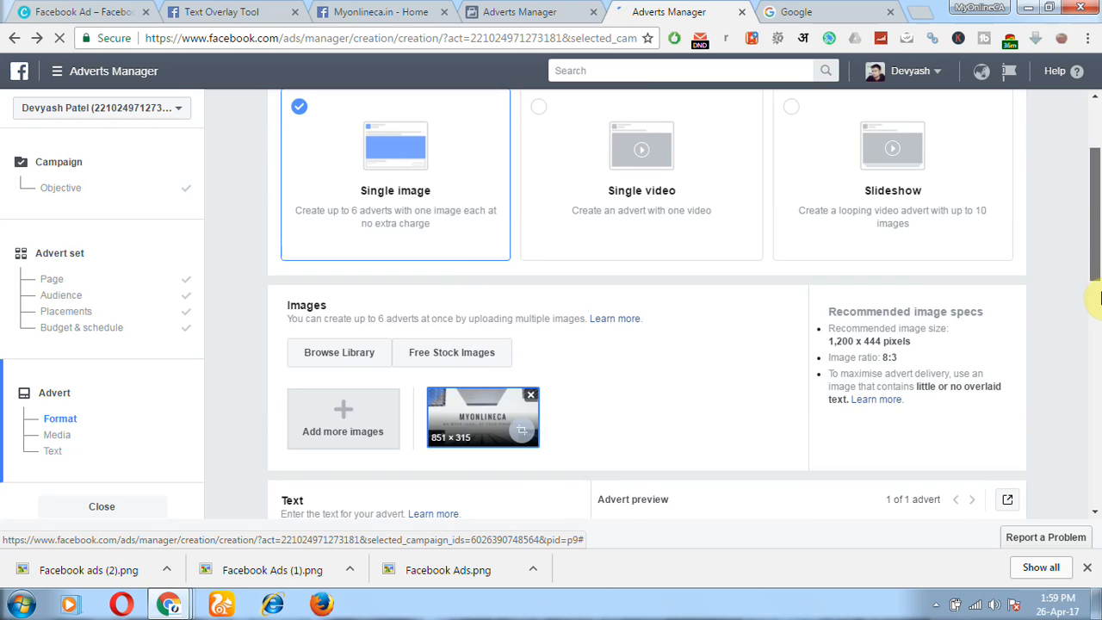
pyautogui.click(107, 6)
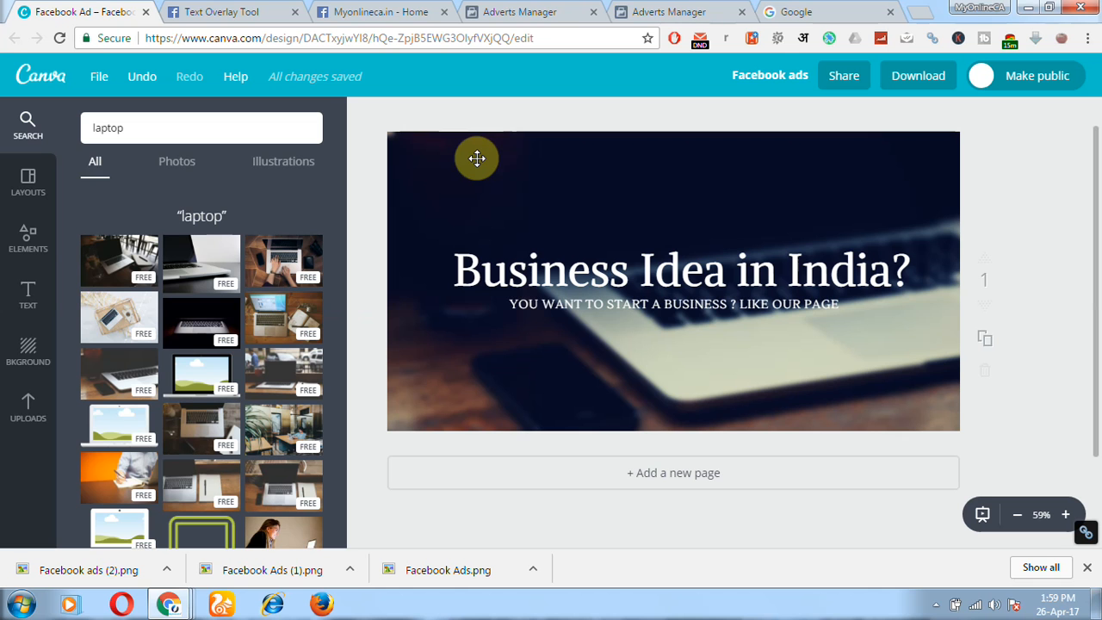
# Return to Adverts Manager to review the advert's image and text, and preview the advert in the Mobile News Feed format
pyautogui.click(700, 9)
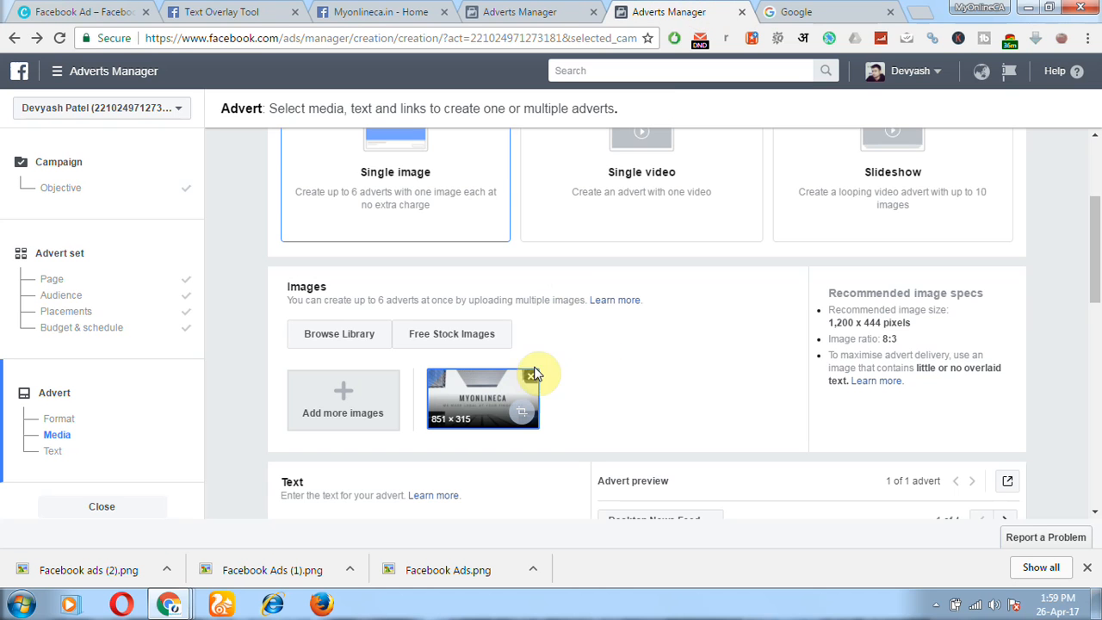
pyautogui.moveTo(1094, 293); pyautogui.dragTo(1094, 301)
pyautogui.scroll(-2, 1092, 303)
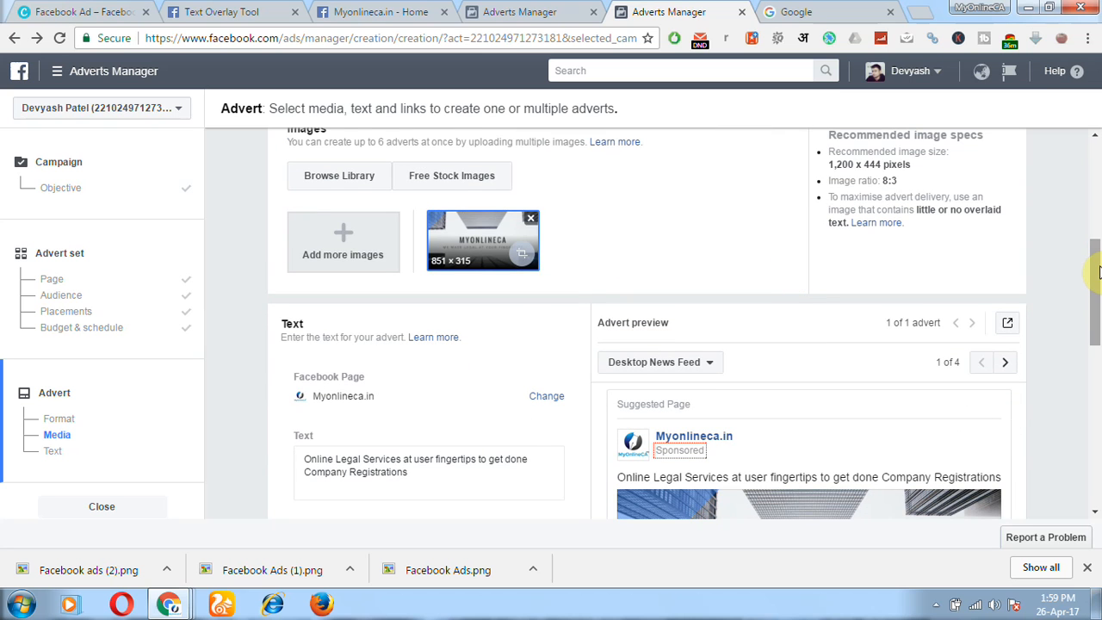
pyautogui.moveTo(1096, 267)
pyautogui.mouseDown()
pyautogui.moveTo(1098, 327)
pyautogui.moveTo(1096, 260)
pyautogui.mouseUp()
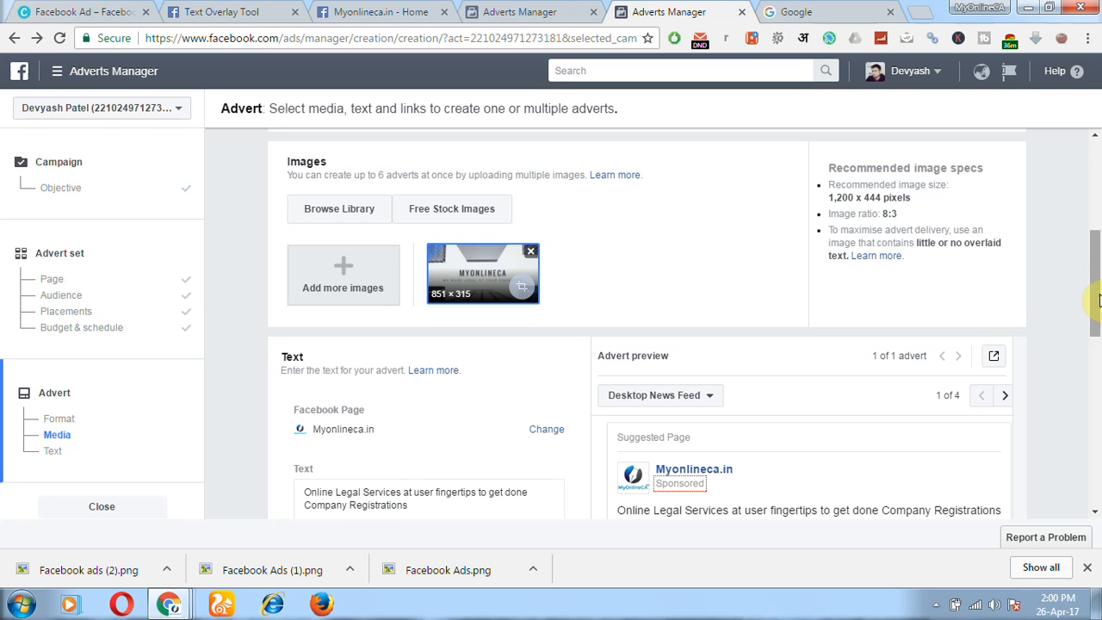
pyautogui.scroll(-2, 1098, 363)
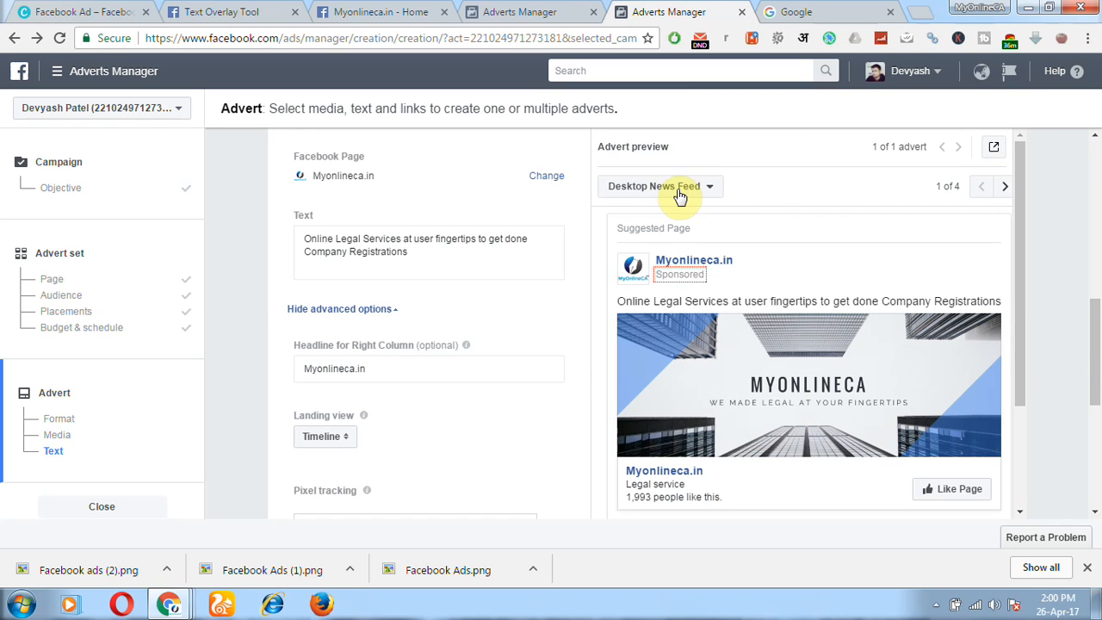
pyautogui.click(679, 197)
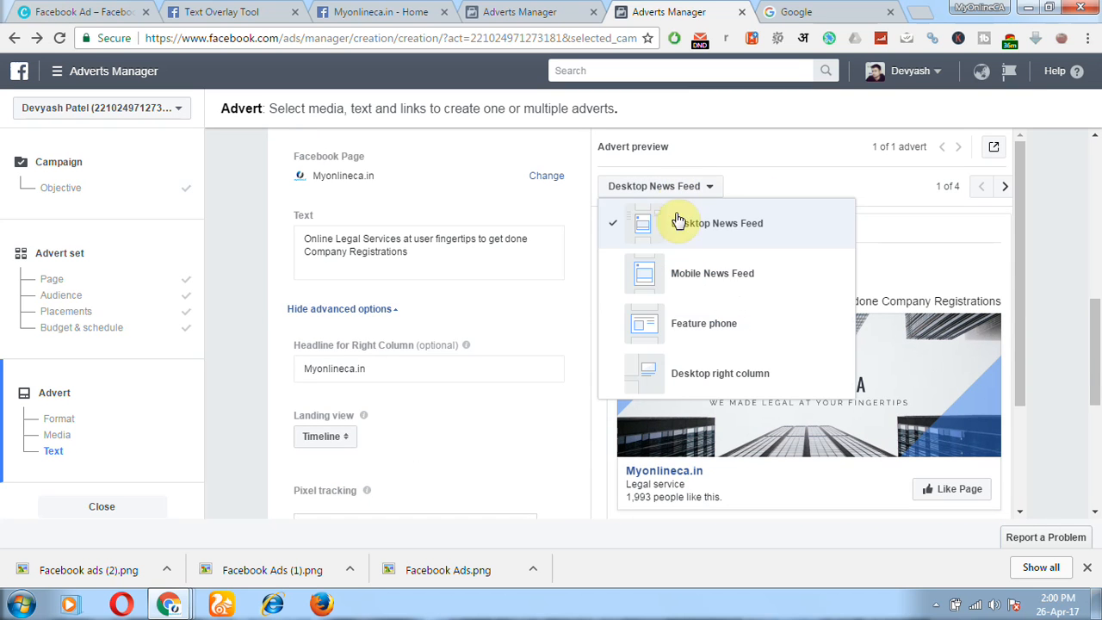
pyautogui.click(689, 290)
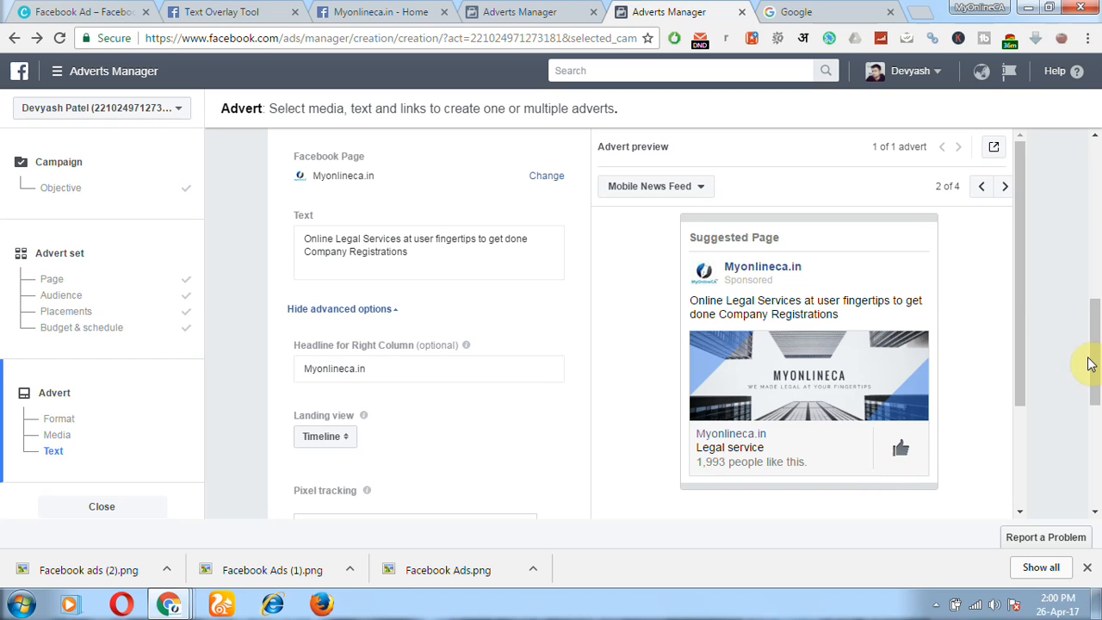
# Look over the advert's tracking and order options, and switch to the Facebook Ads presentation in Google Slides
pyautogui.moveTo(1096, 344); pyautogui.dragTo(1101, 435)
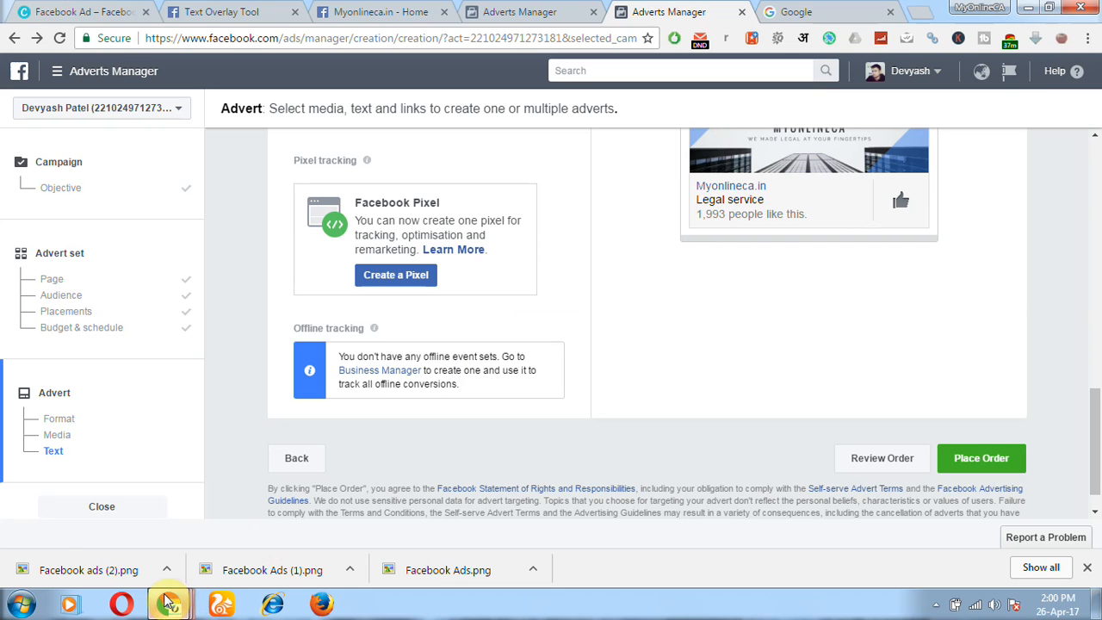
pyautogui.moveTo(194, 608)
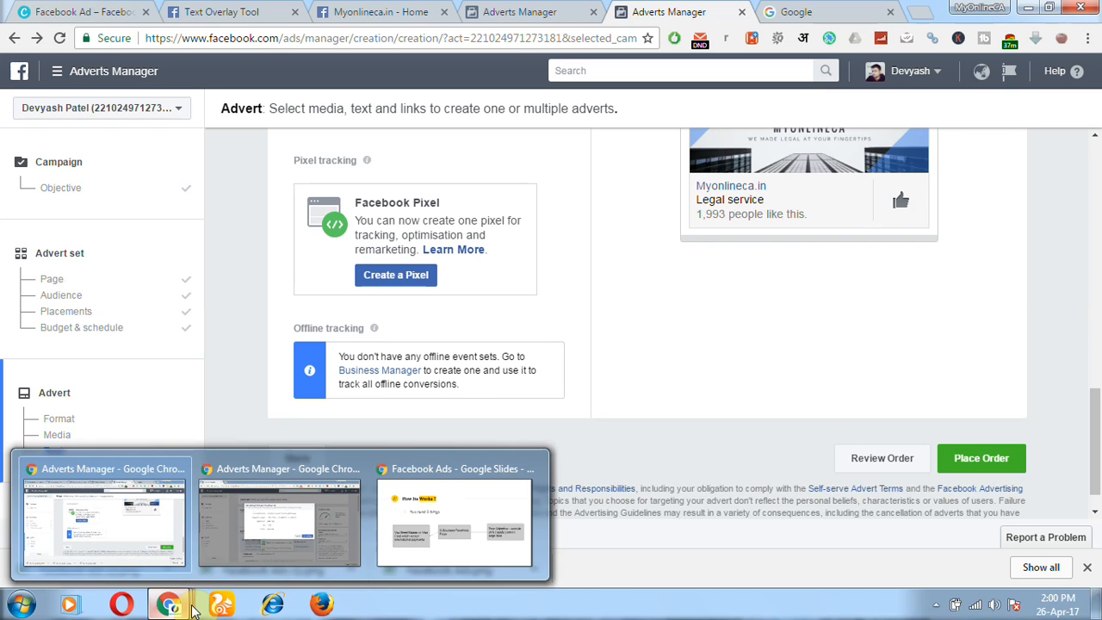
pyautogui.click(444, 510)
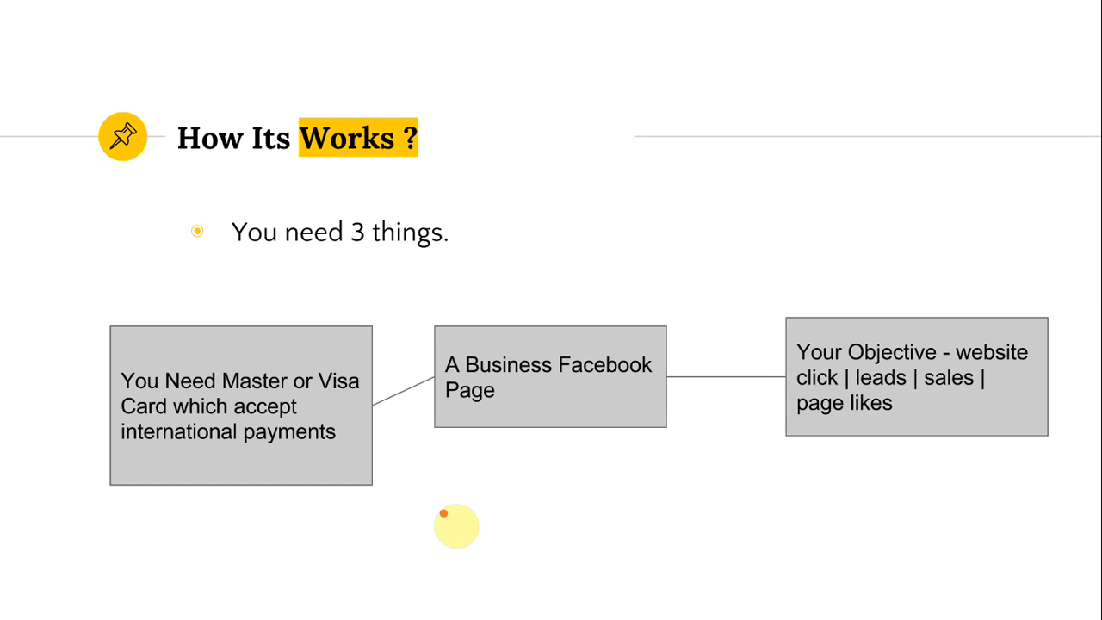